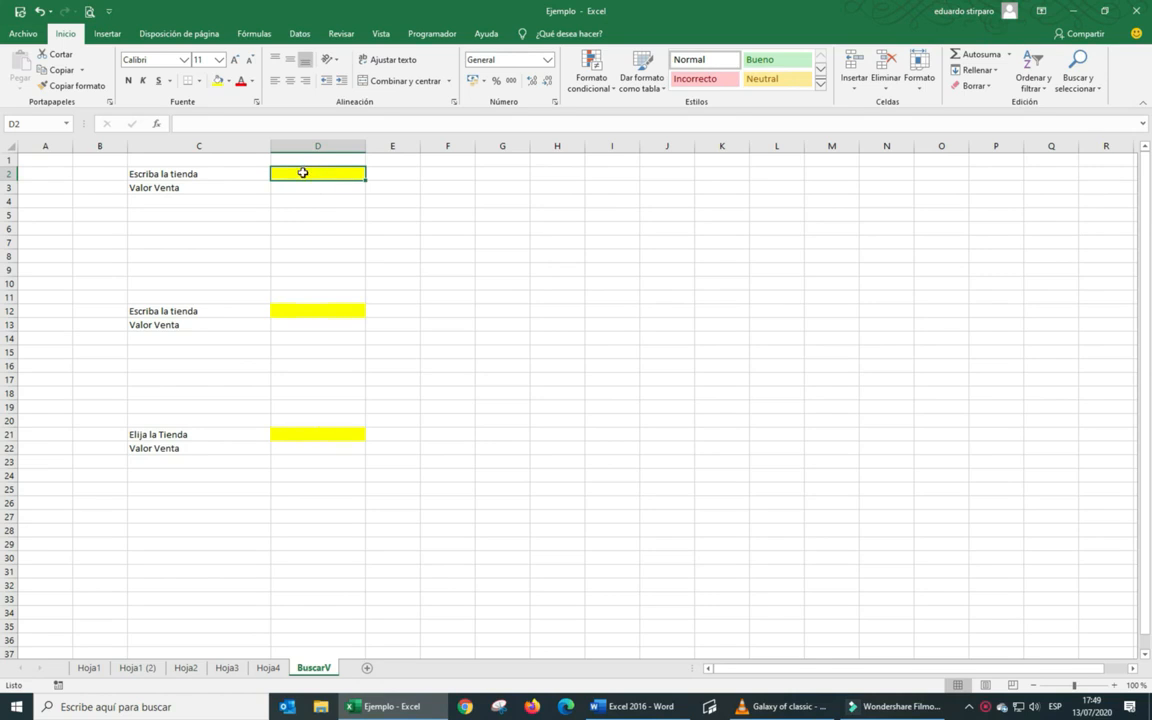
Check the store table on sheet Hoja4 and enter Tienda Fiona in cell D2 of the BuscarV sheet
left_click(268, 667)
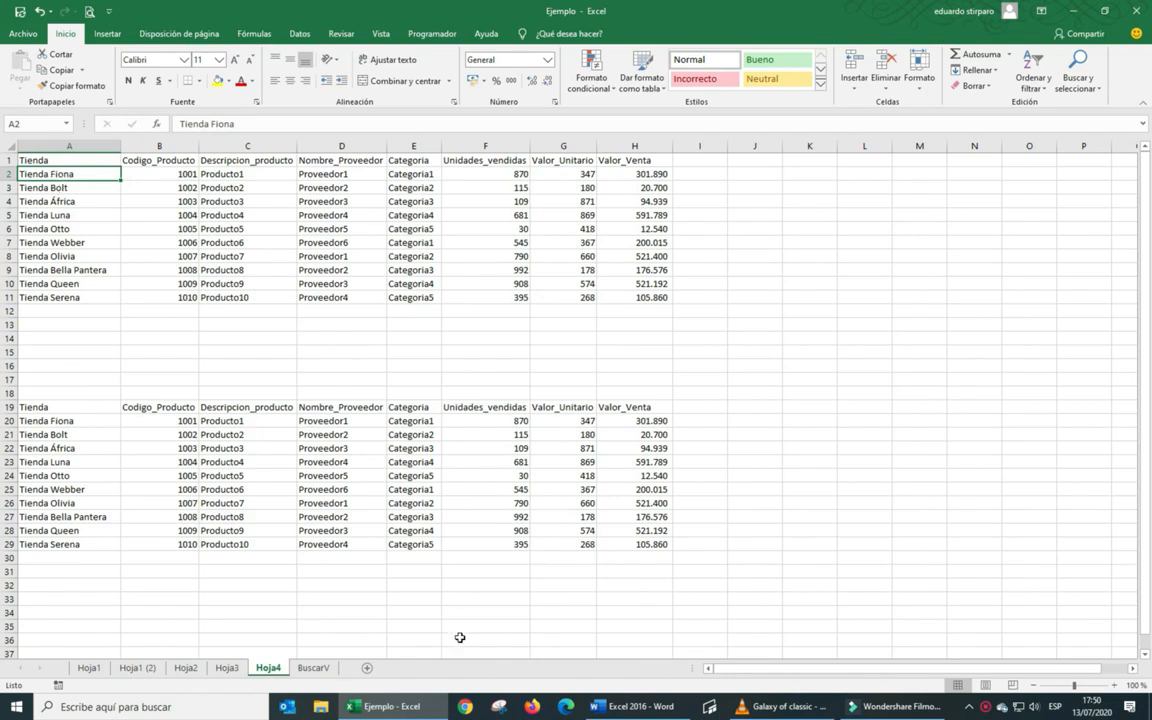
left_click(313, 667)
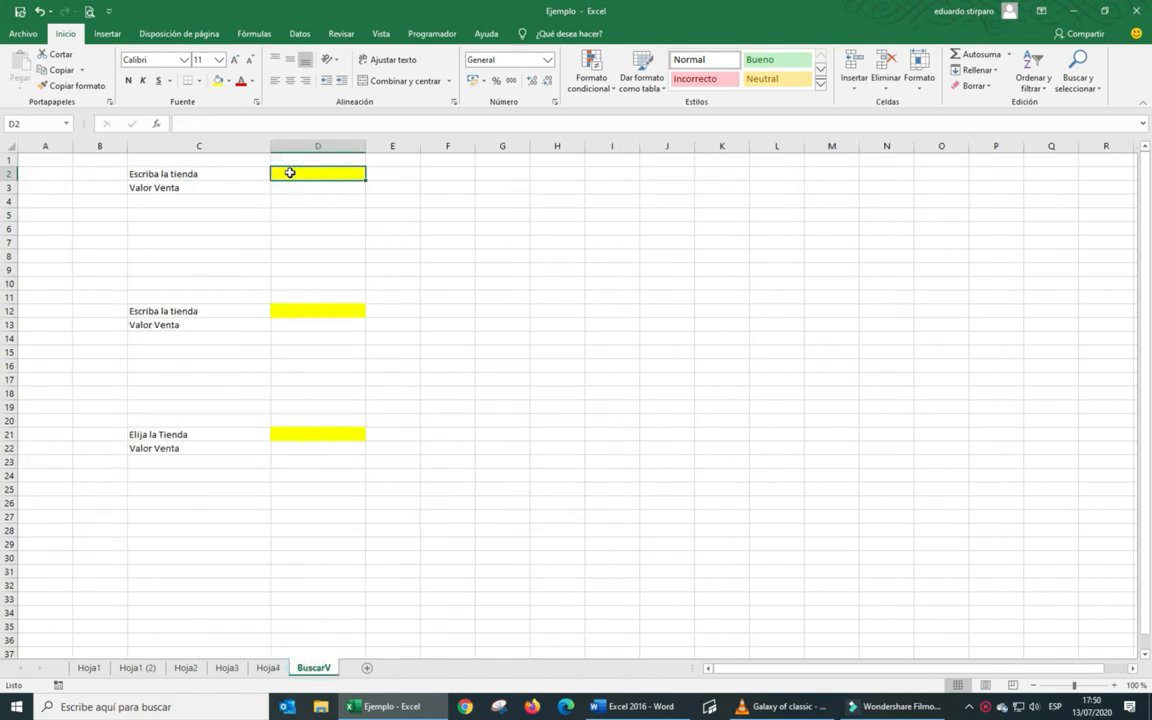
type("Tienda Fiona")
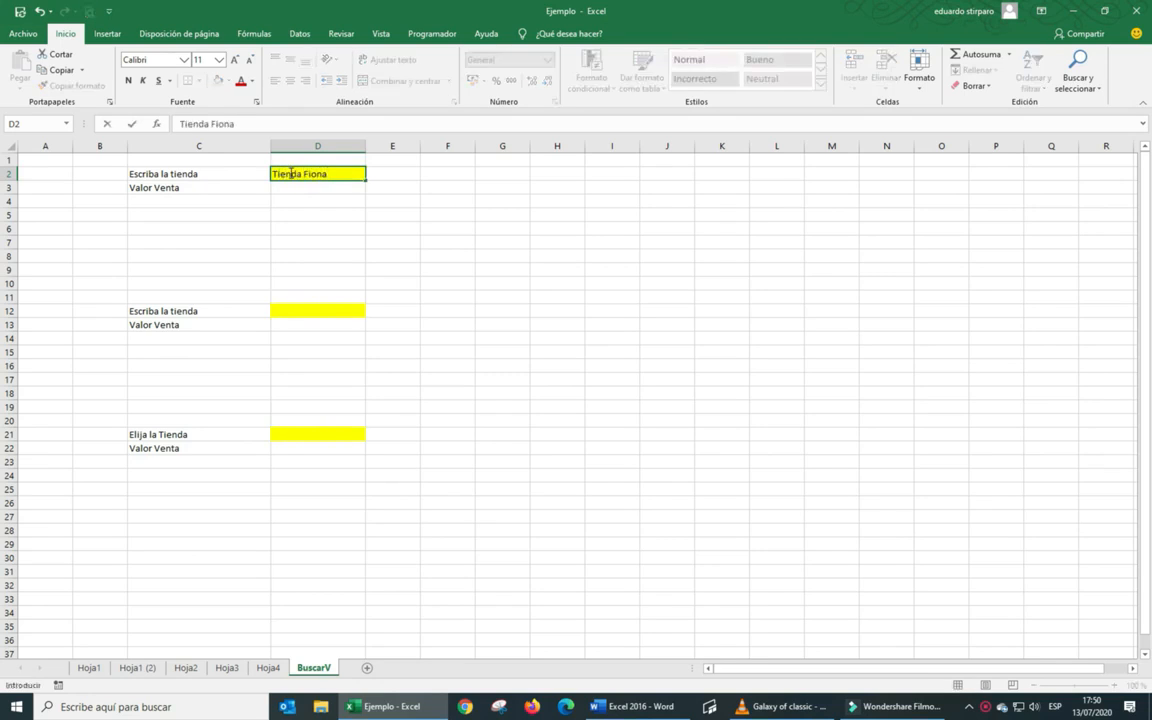
Start a BUSCARV formula in cell D3 with cell D2 as the lookup value
left_click(314, 190)
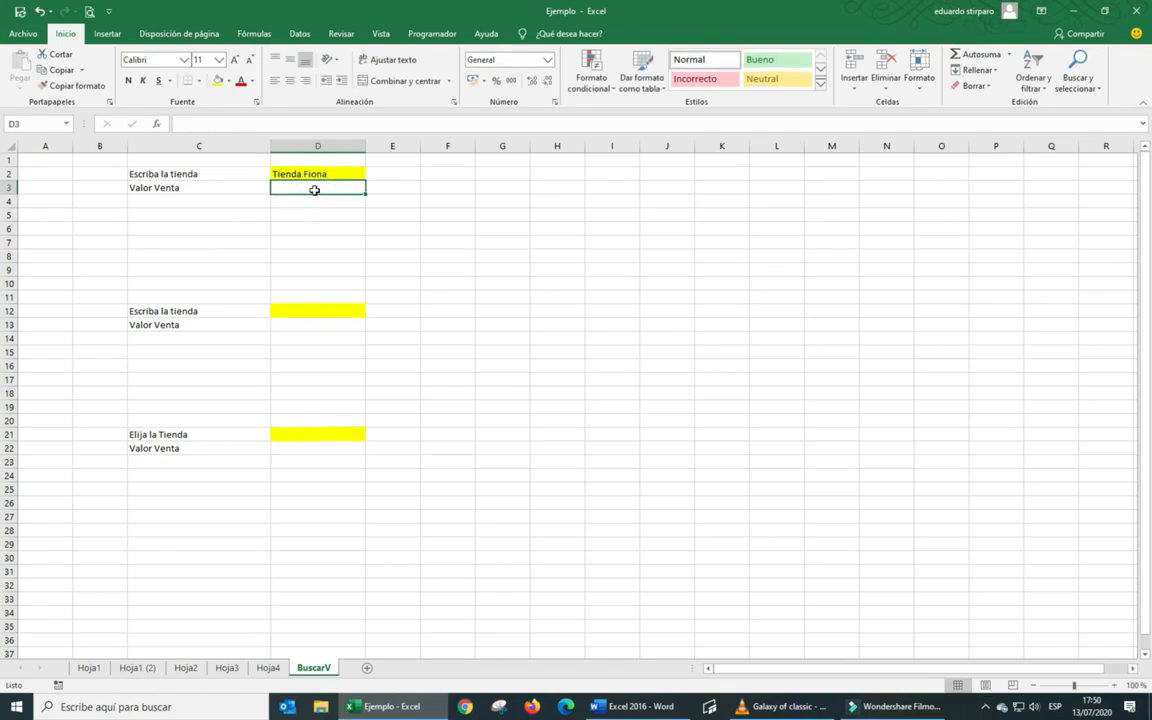
type("=buscas")
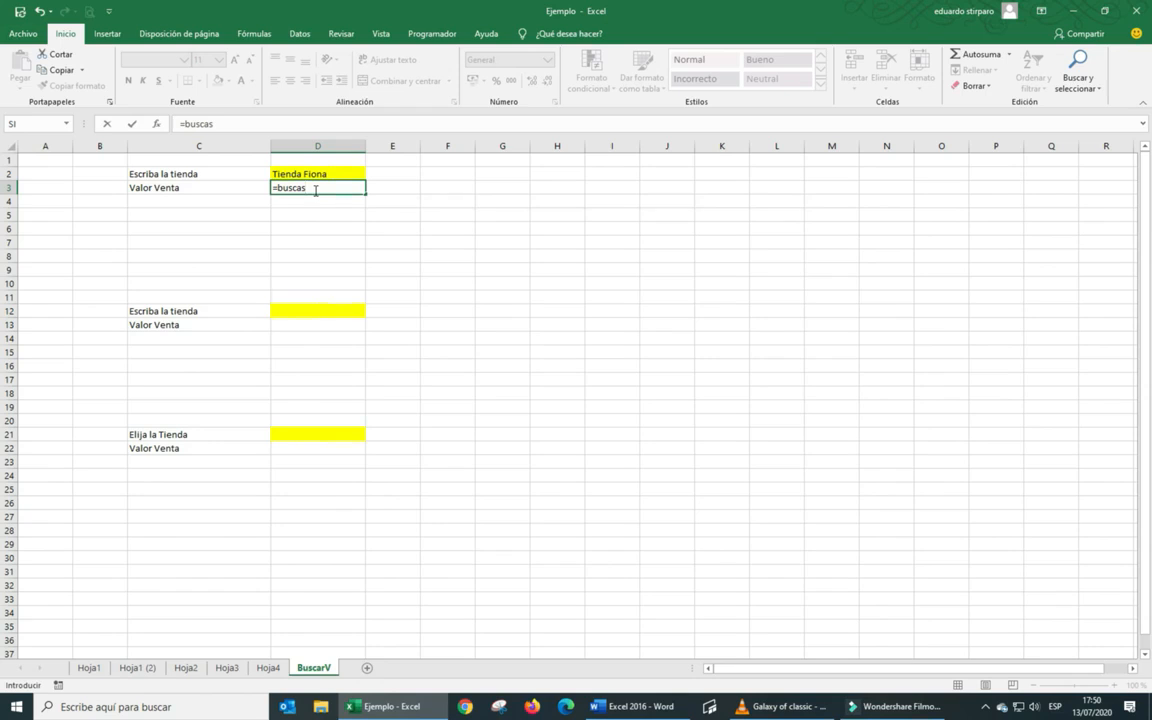
key("BackSpace")
type("r")
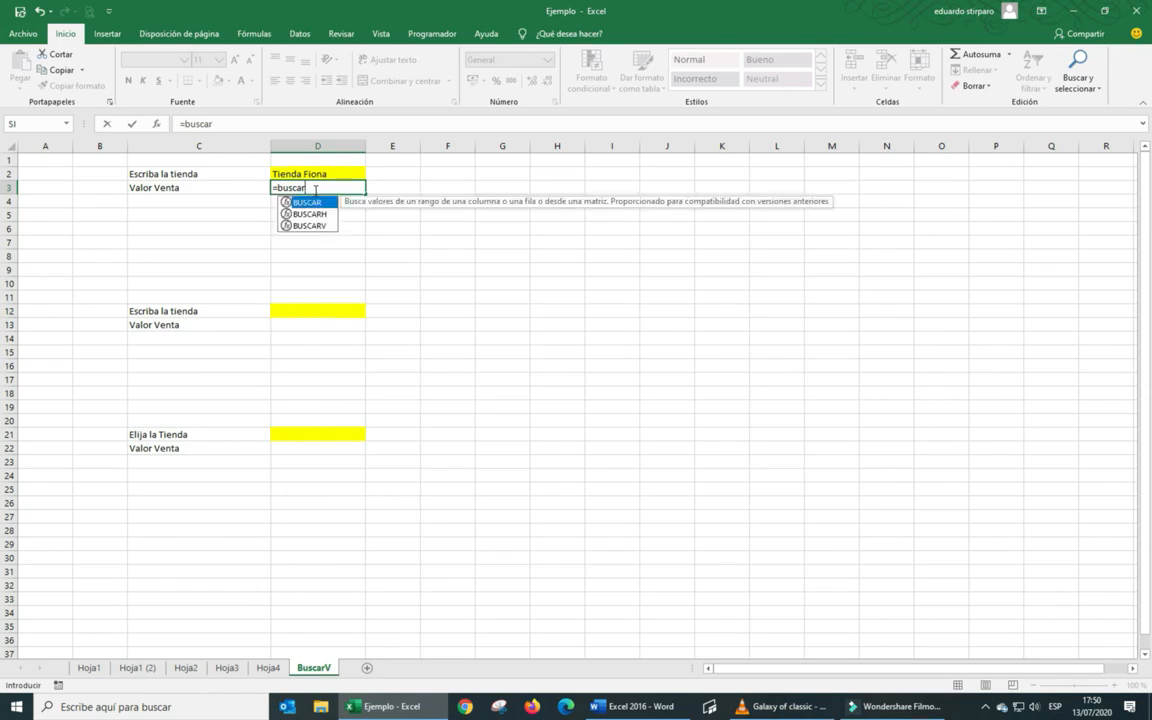
type("V")
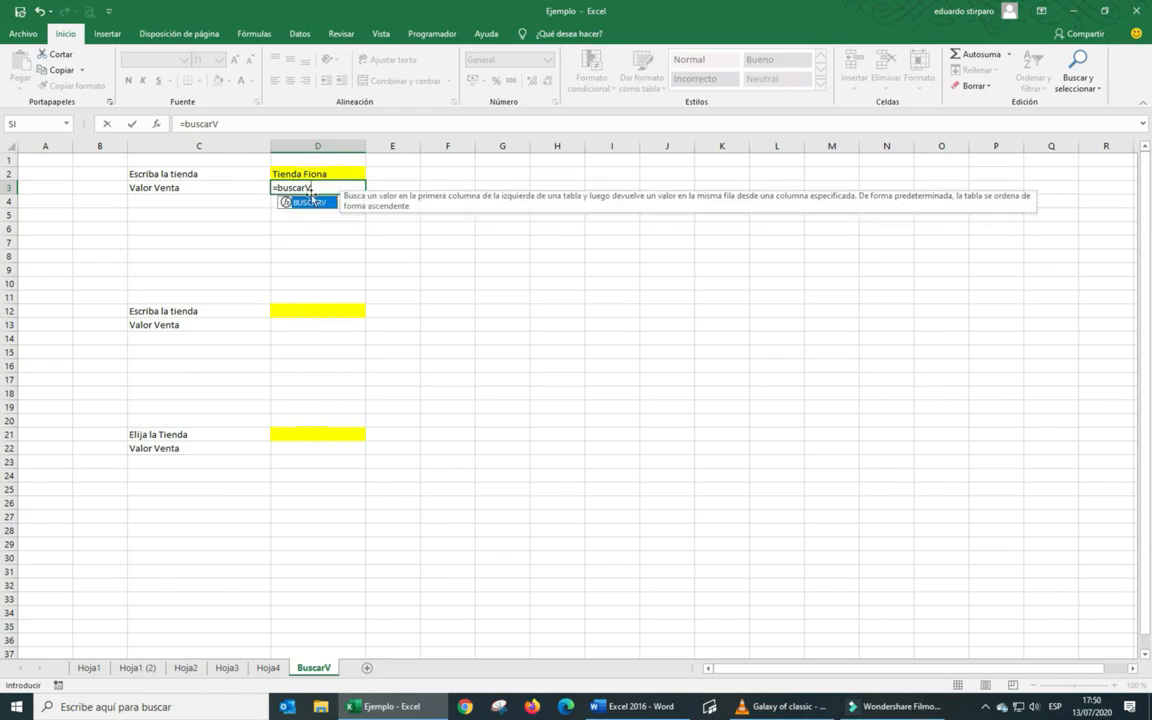
double_click(300, 203)
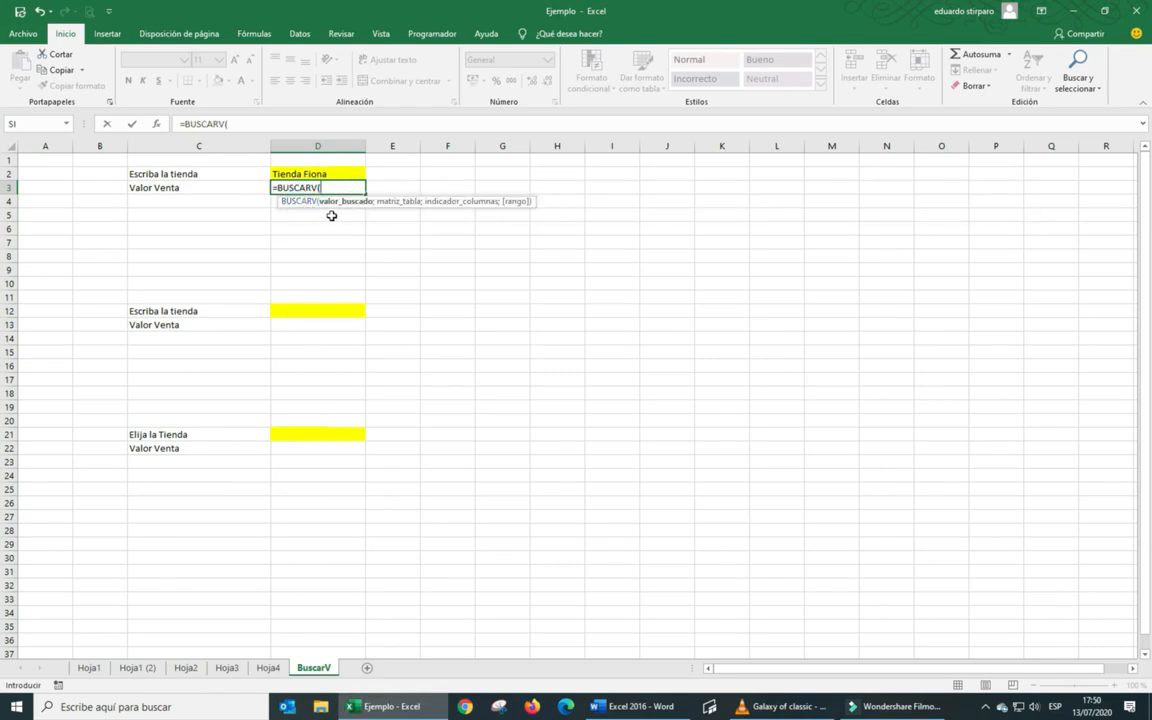
left_click(313, 175)
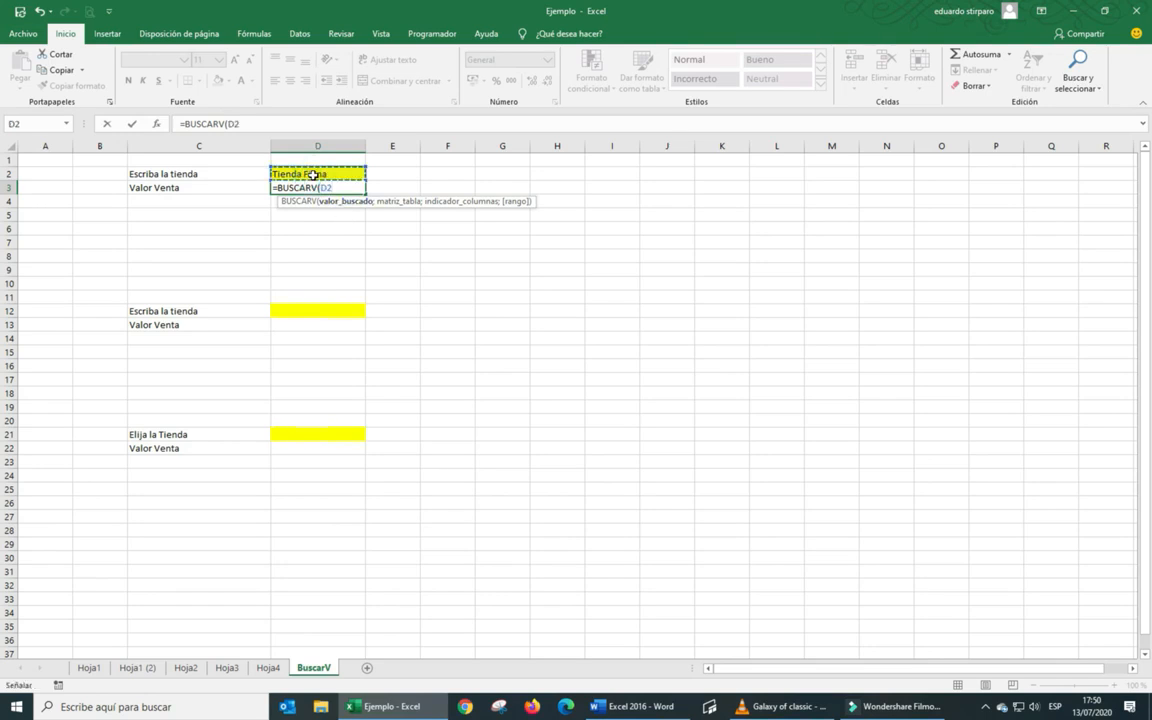
type(";")
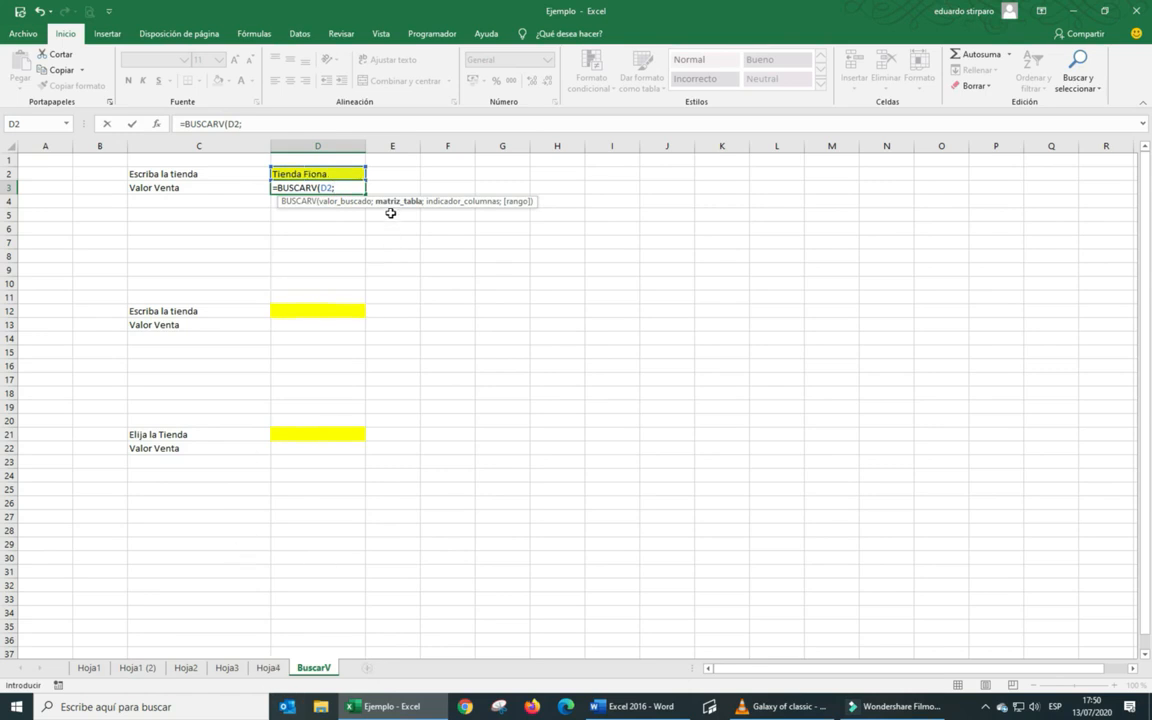
Use the range A2:H11 on sheet Hoja4 as the formula's lookup table
left_click(254, 676)
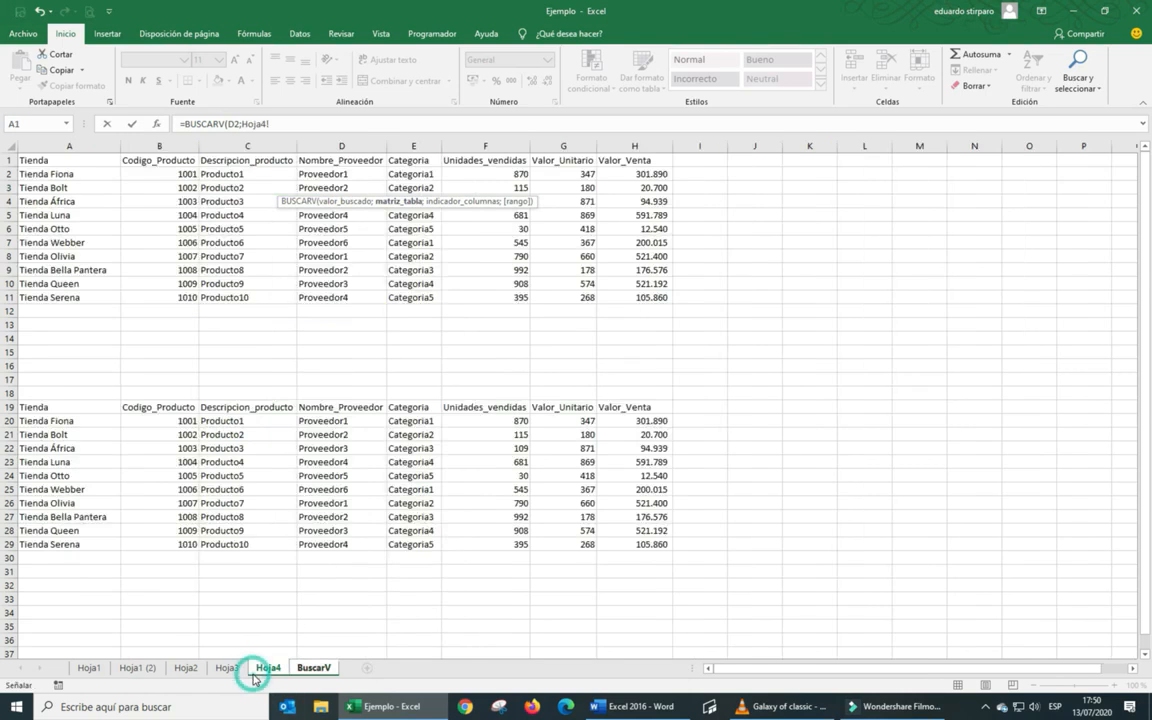
left_click_drag(39, 174, 604, 301)
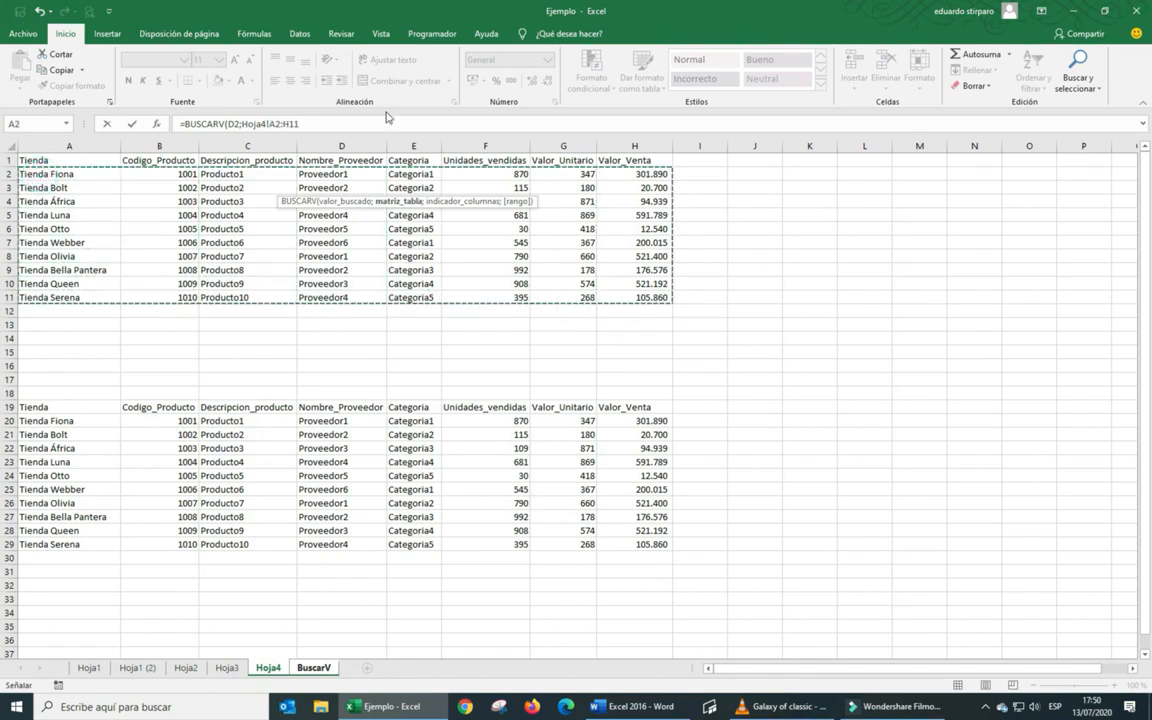
left_click(342, 121)
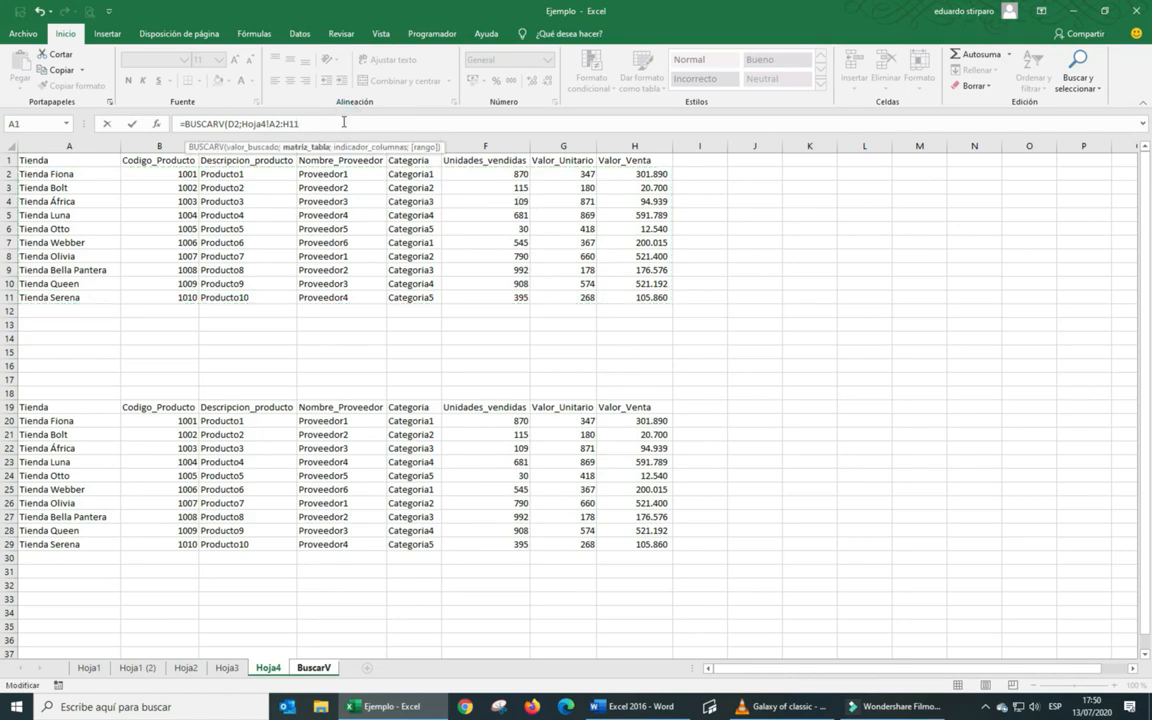
Finish the BUSCARV formula with column index 8 and FALSO for an exact match
type(";8")
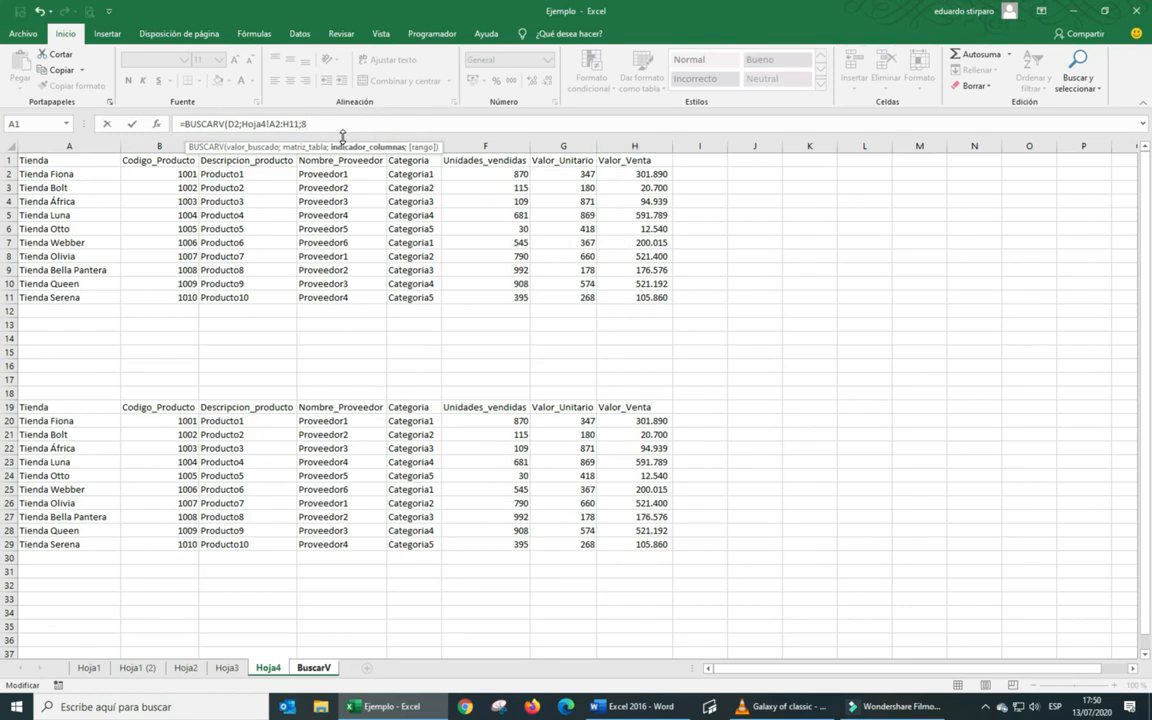
type(";")
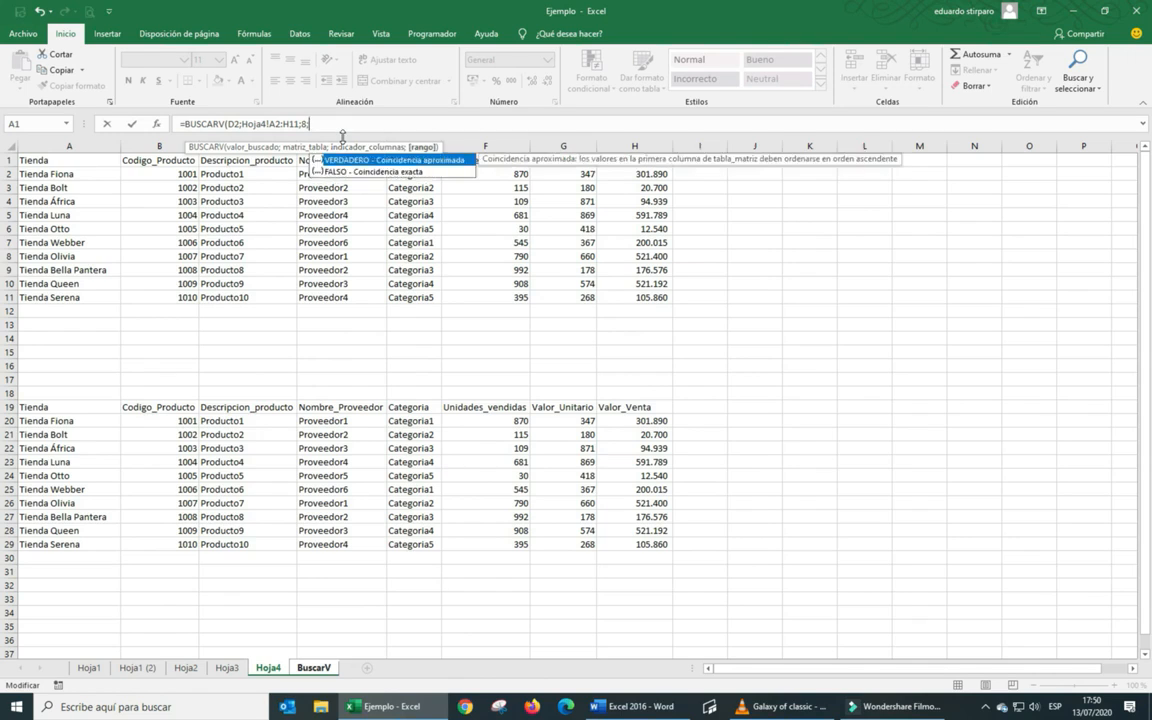
left_click(397, 172)
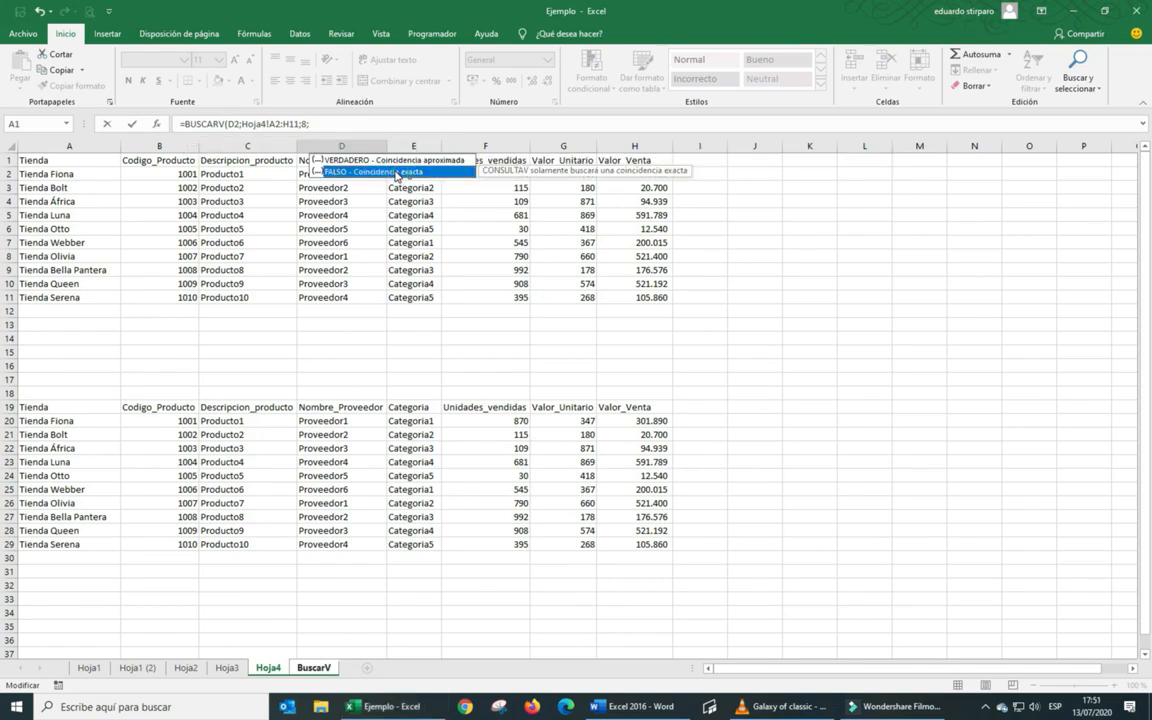
double_click(397, 172)
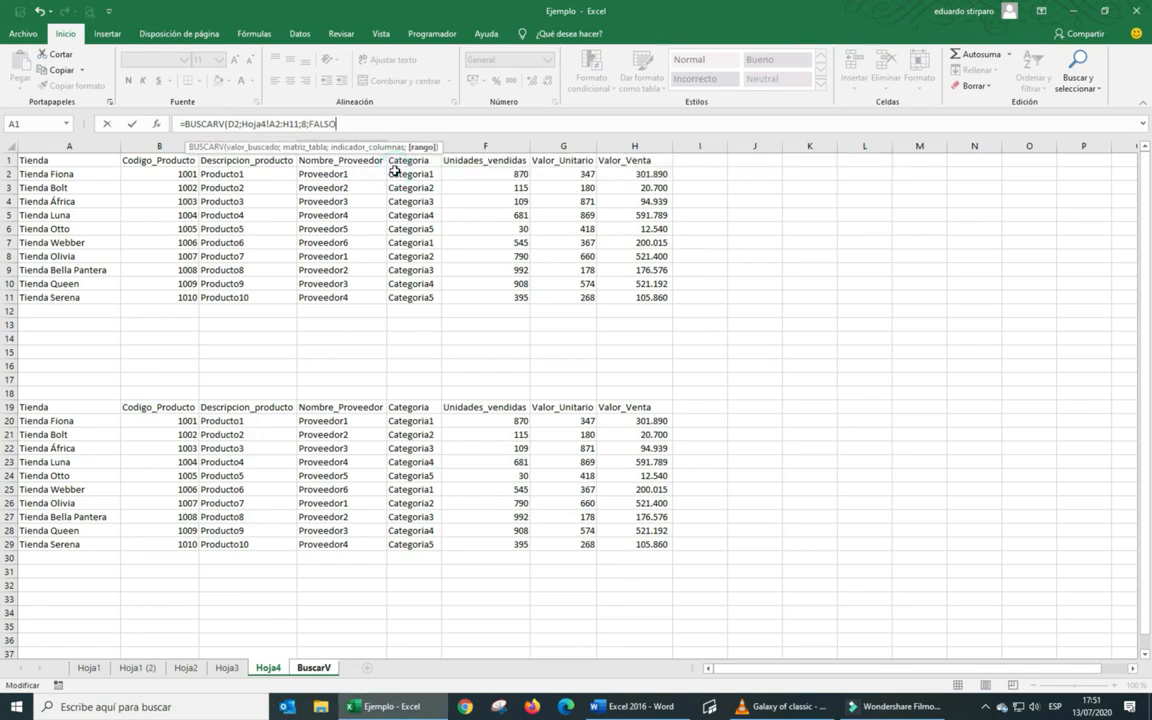
type(")")
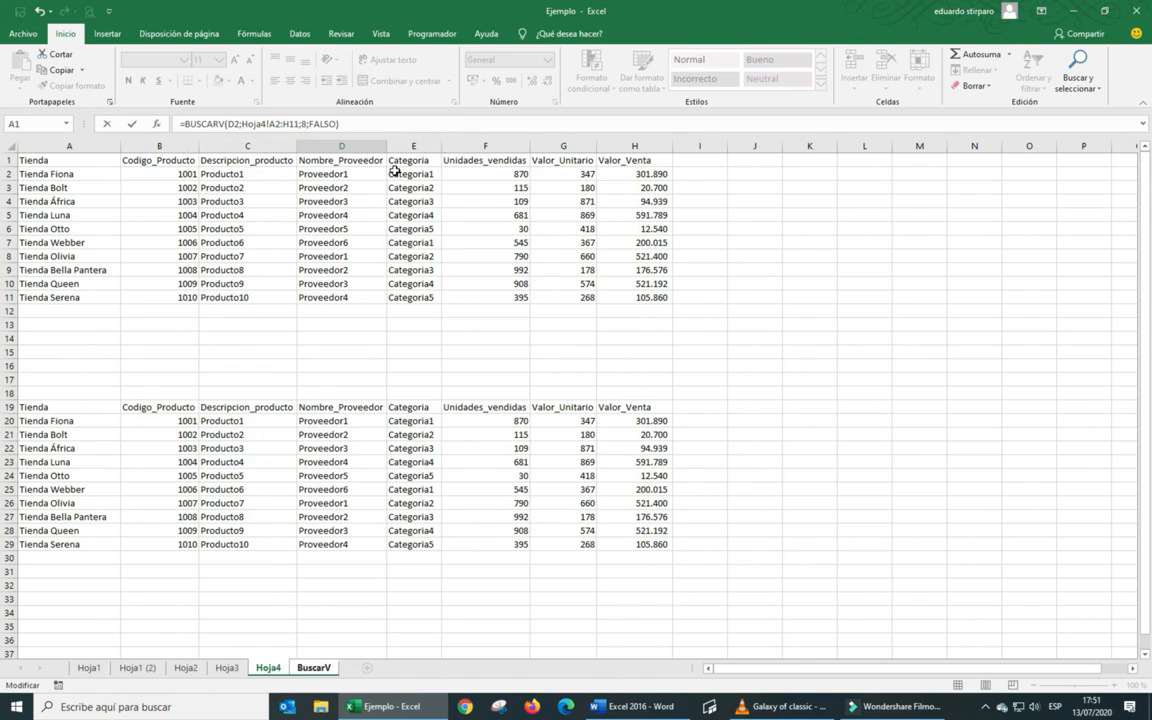
key("Return")
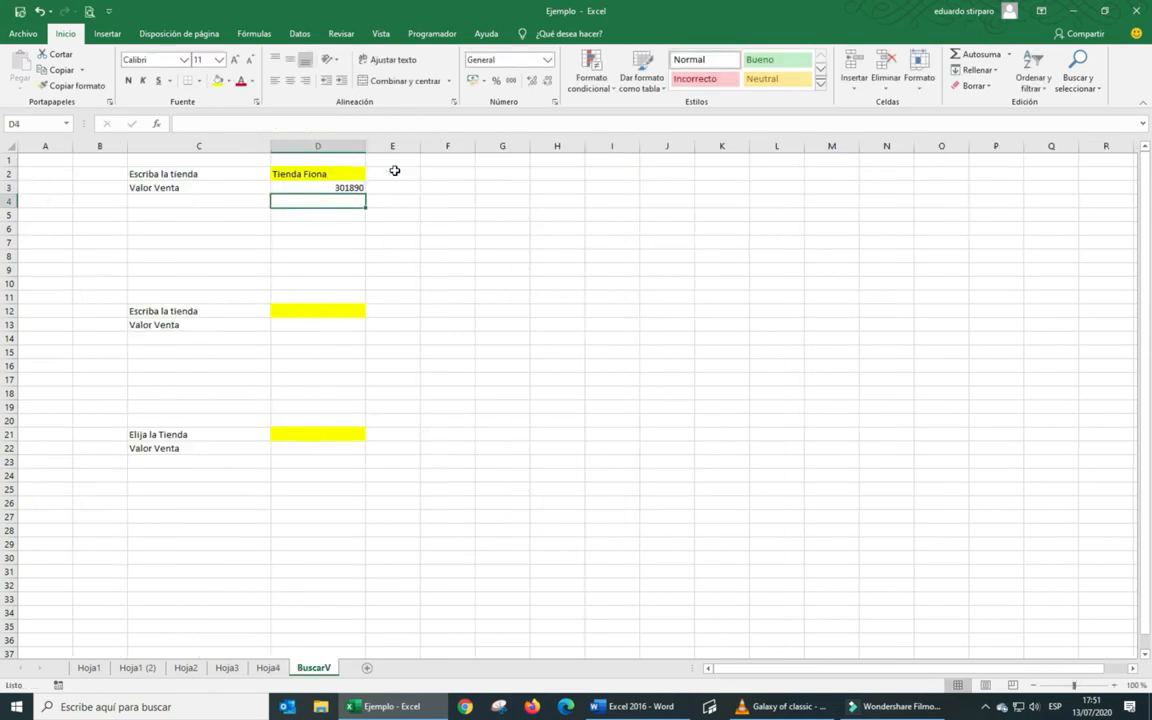
Compare the result in D3 with the Hoja4 table and format it with a thousands separator and no decimals
left_click(328, 187)
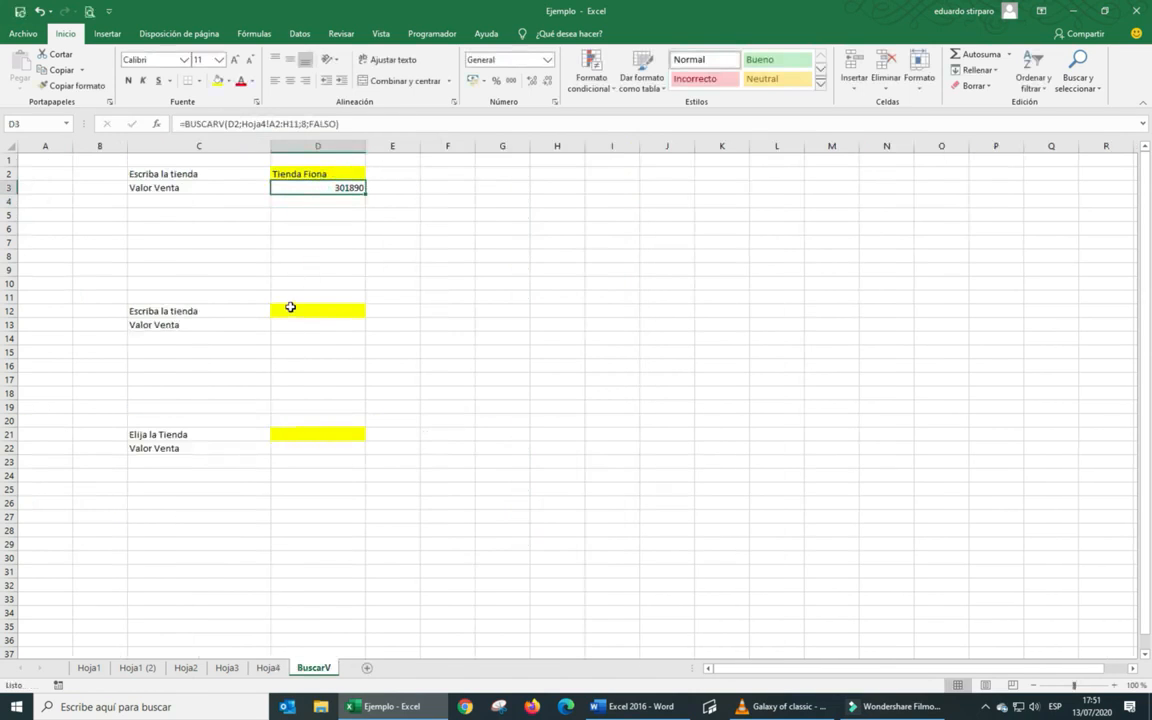
left_click(268, 667)
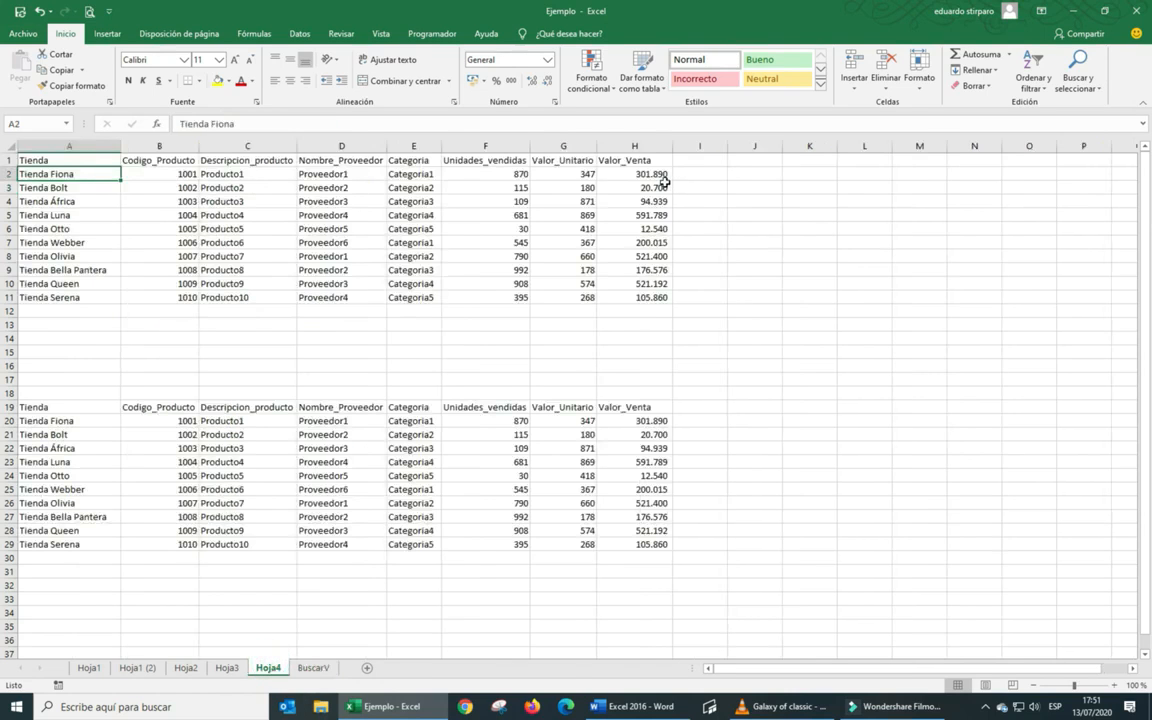
left_click(303, 669)
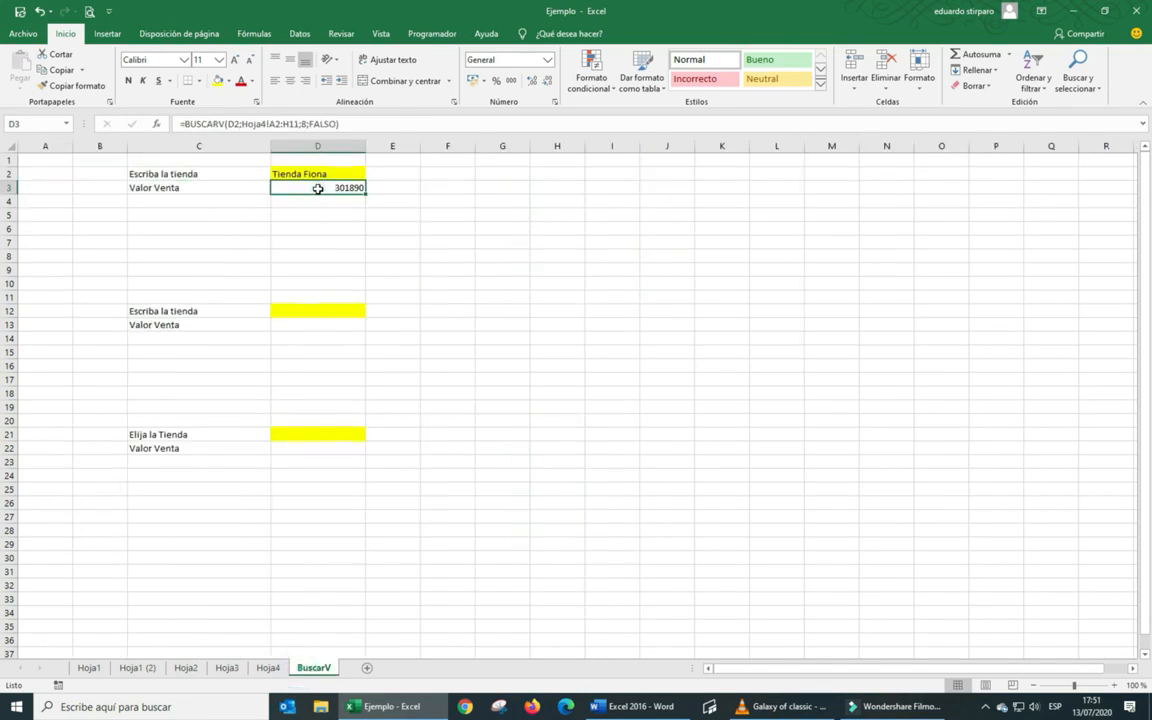
left_click(511, 80)
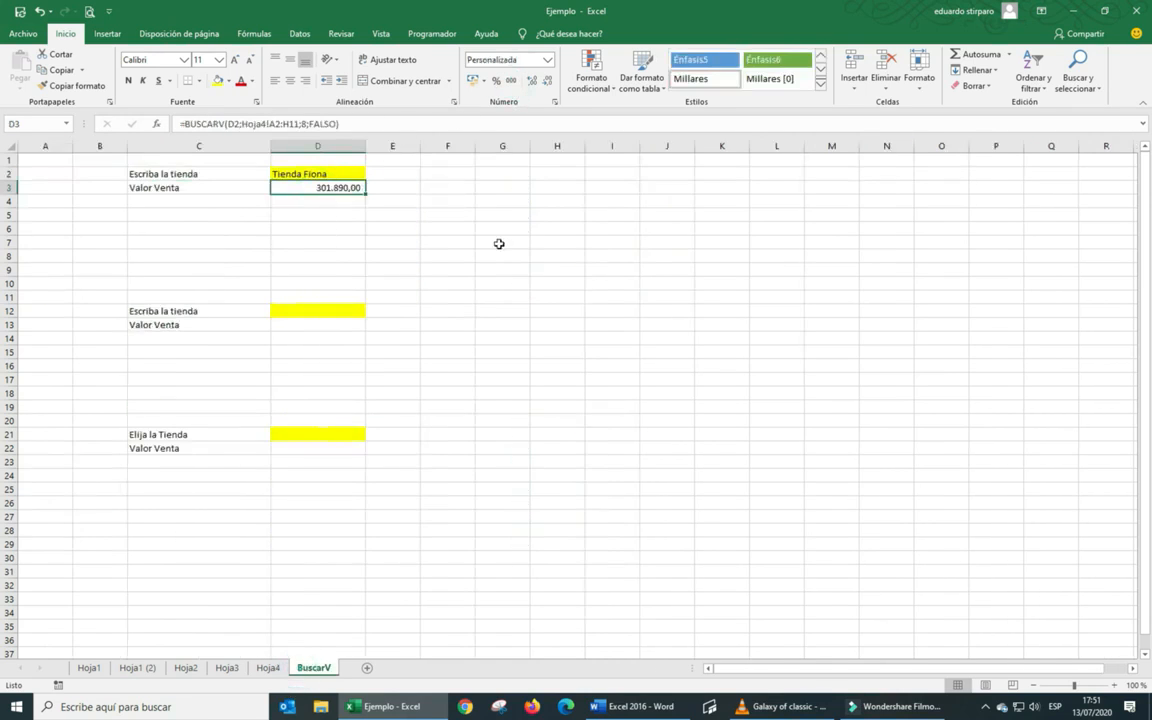
left_click(548, 80)
left_click(548, 80)
Add a new record in row 12 of Hoja4 with store Tienda Una Más, product code 2000 and description Producto10
left_click(268, 667)
left_click(76, 310)
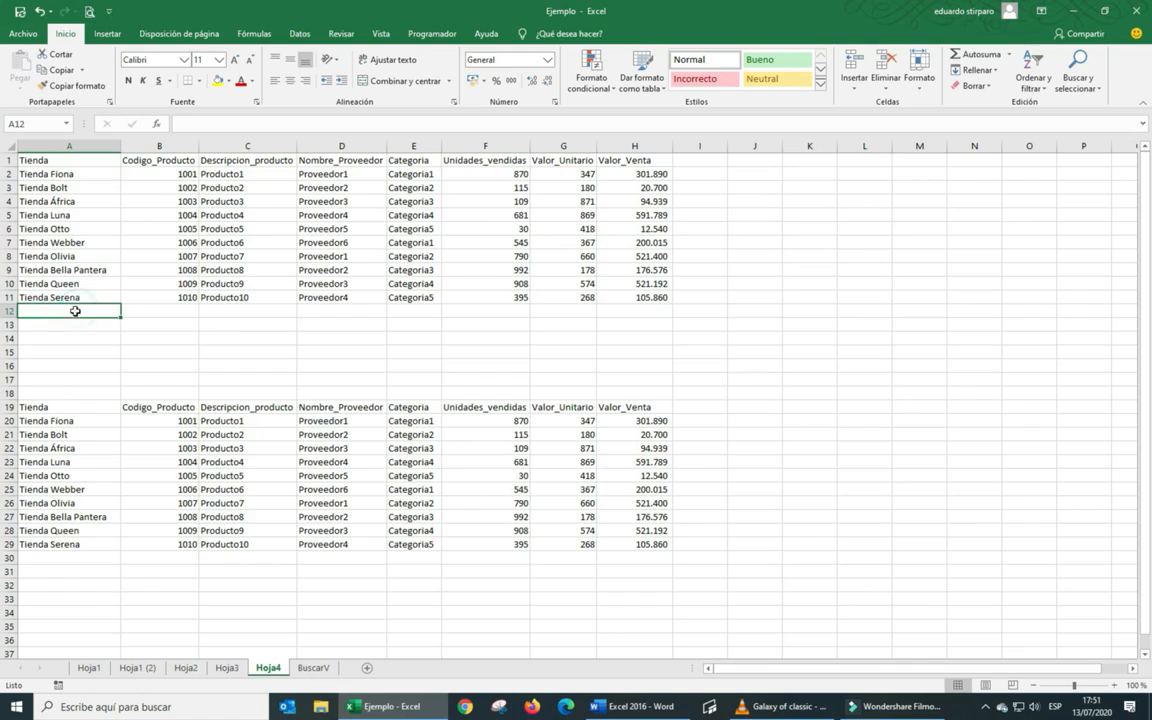
type("T")
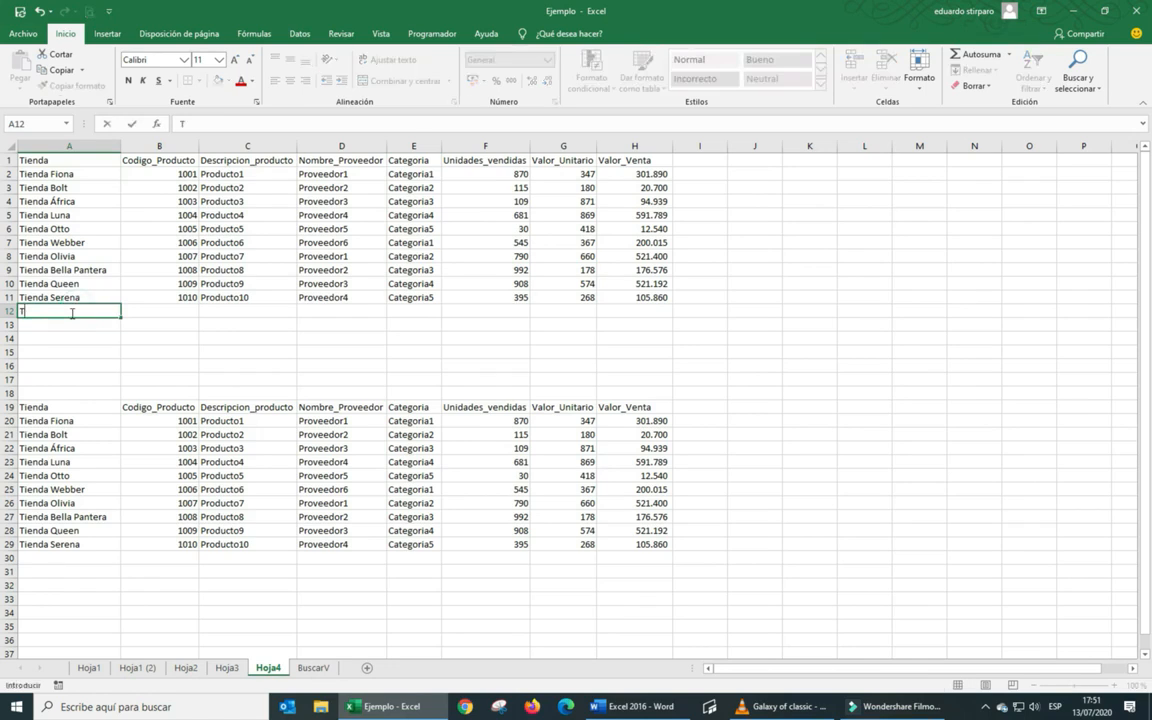
type("ienda Una Más")
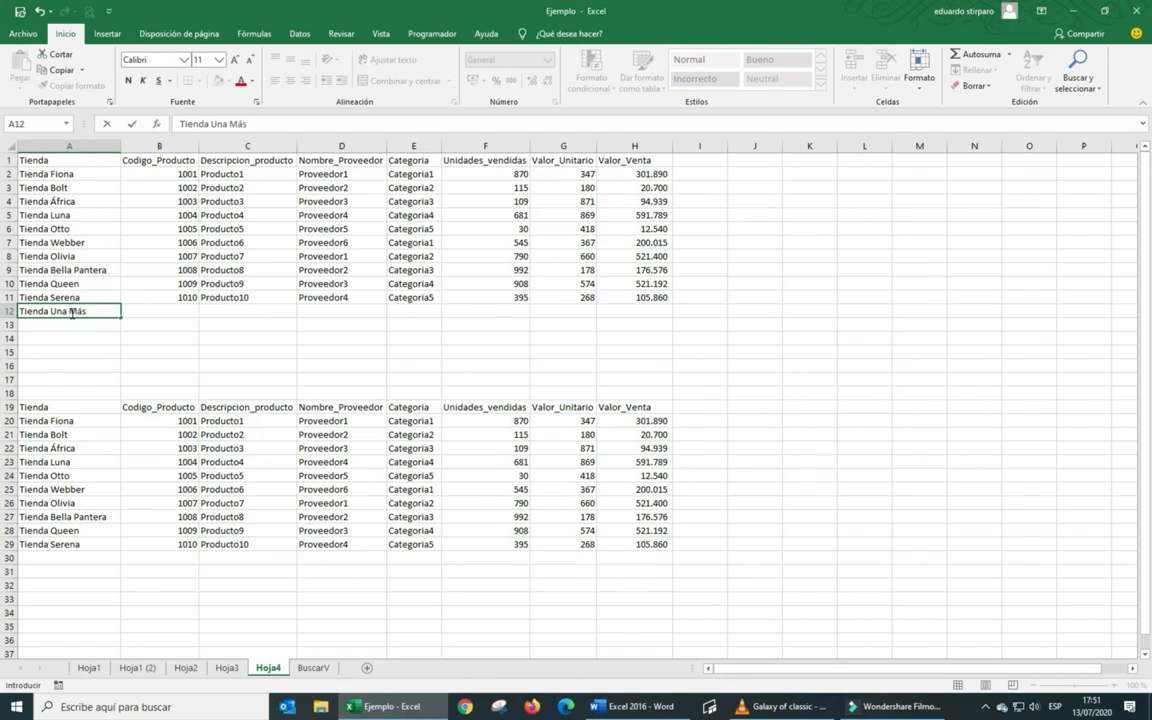
left_click(150, 311)
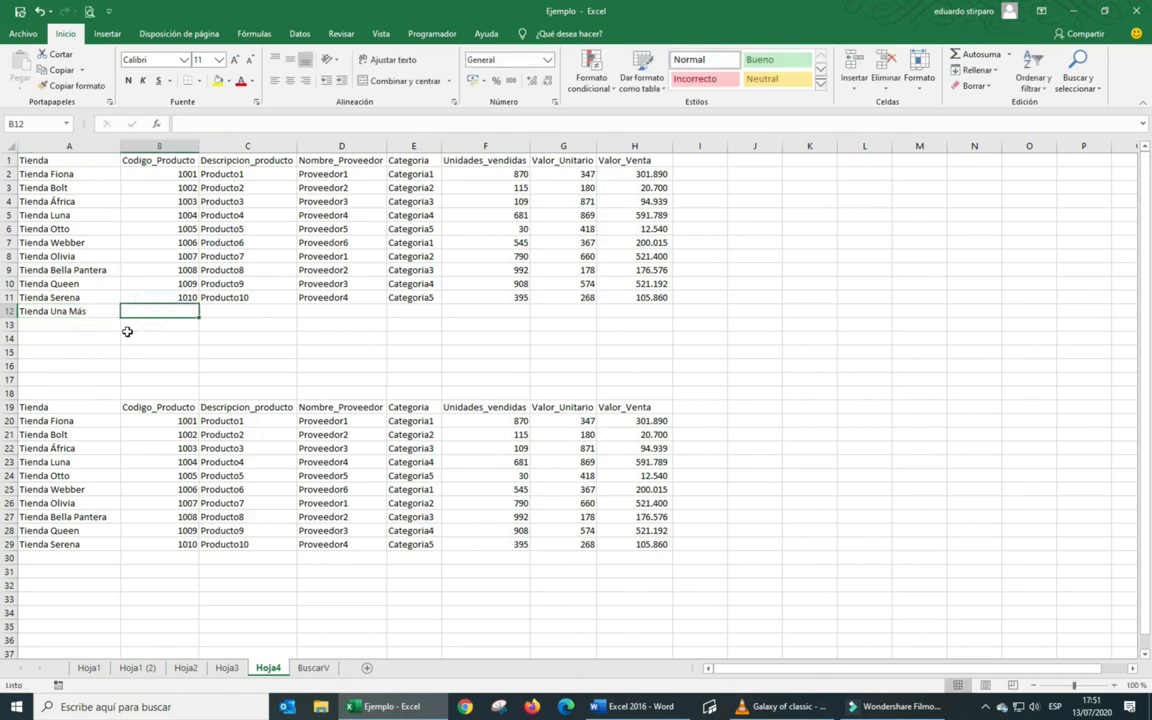
type("2000")
left_click(257, 311)
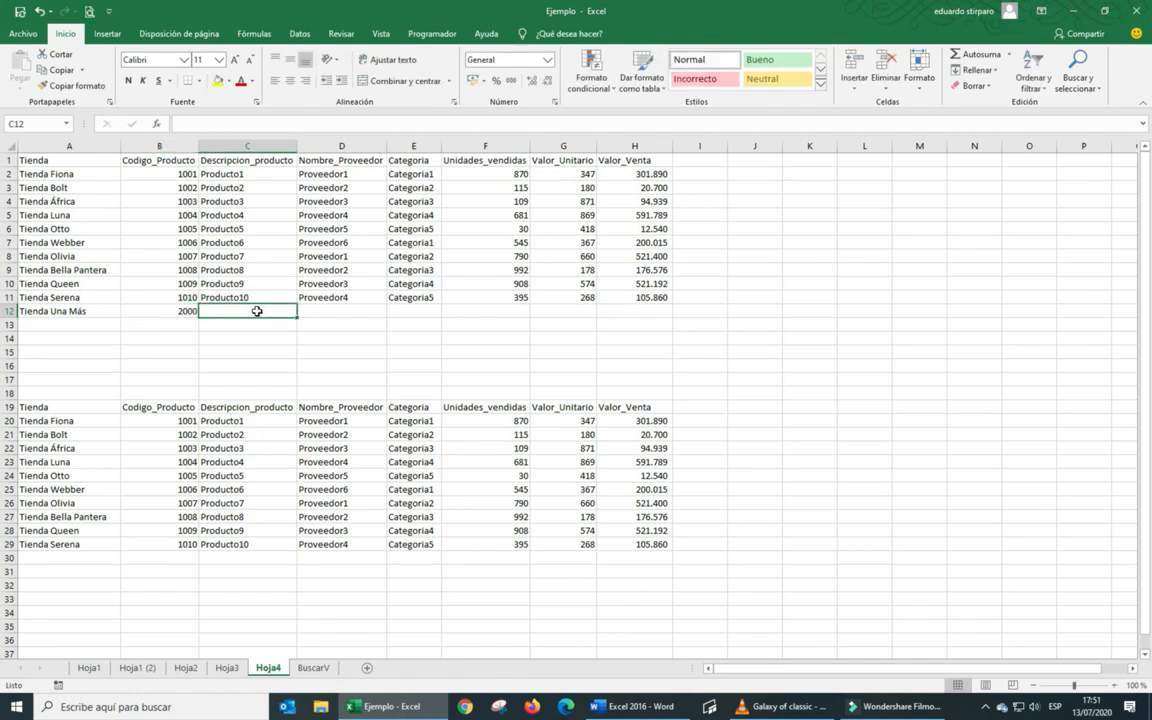
type("Producto10")
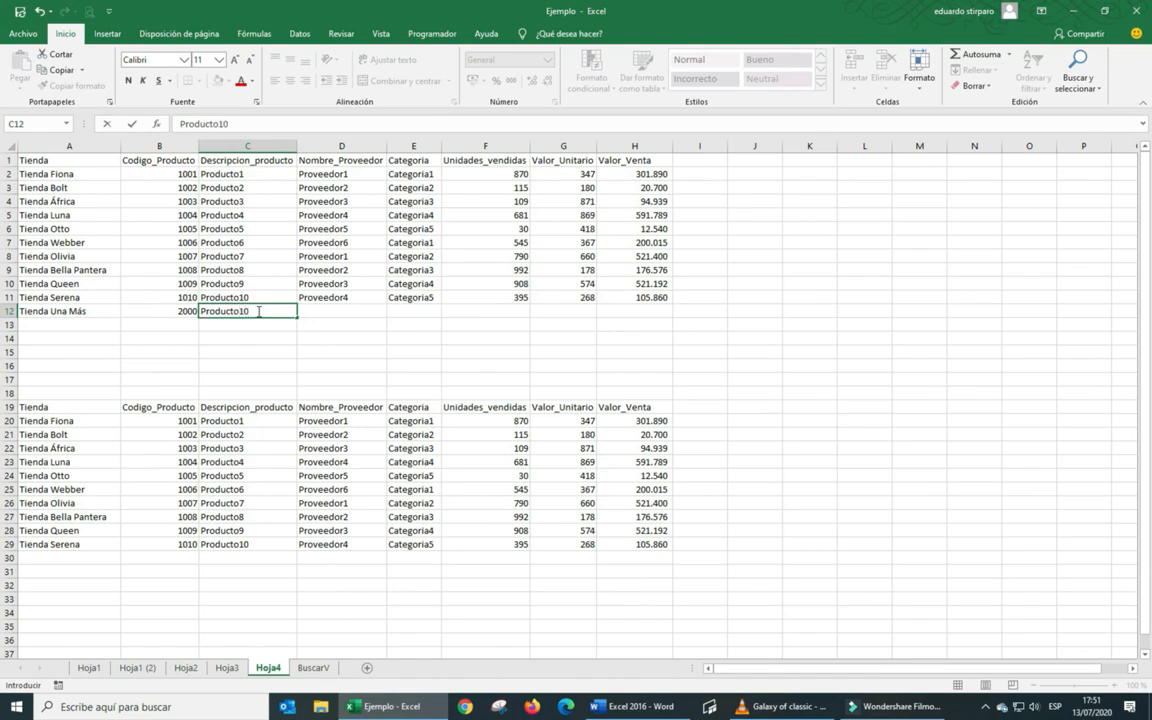
Fill D12:H12 on Hoja4 from the row above and set the new store's Valor_Venta to 23
left_click_drag(337, 298, 674, 316)
left_click(635, 311)
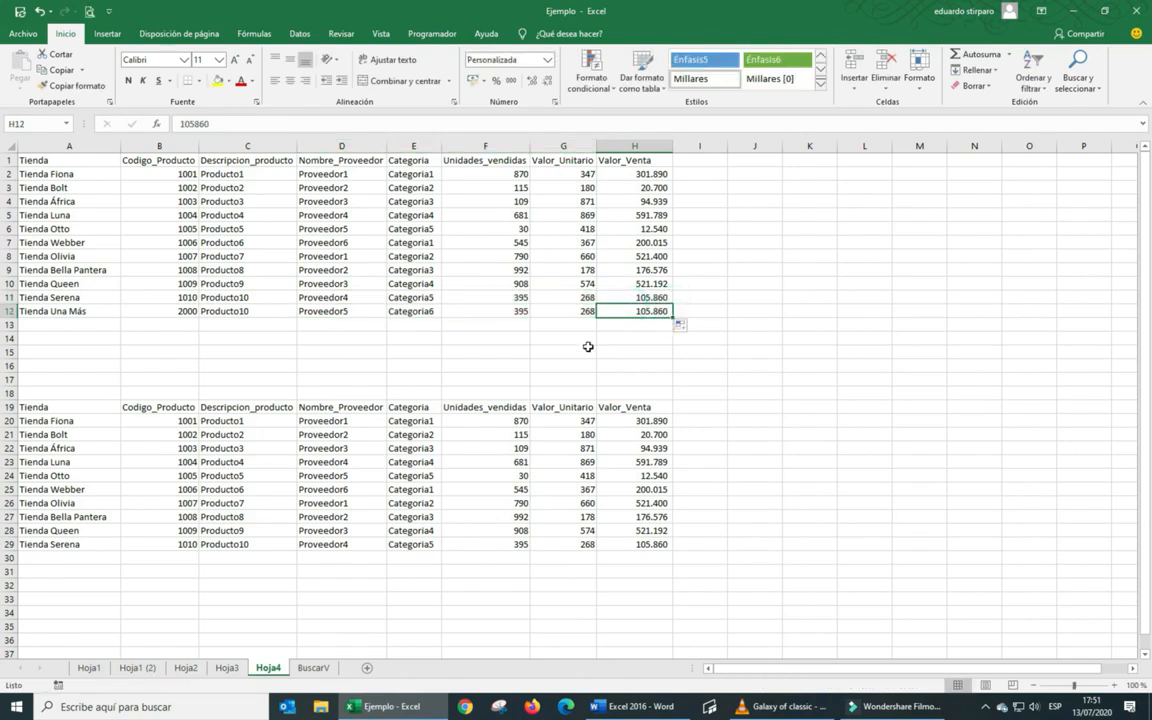
type("2")
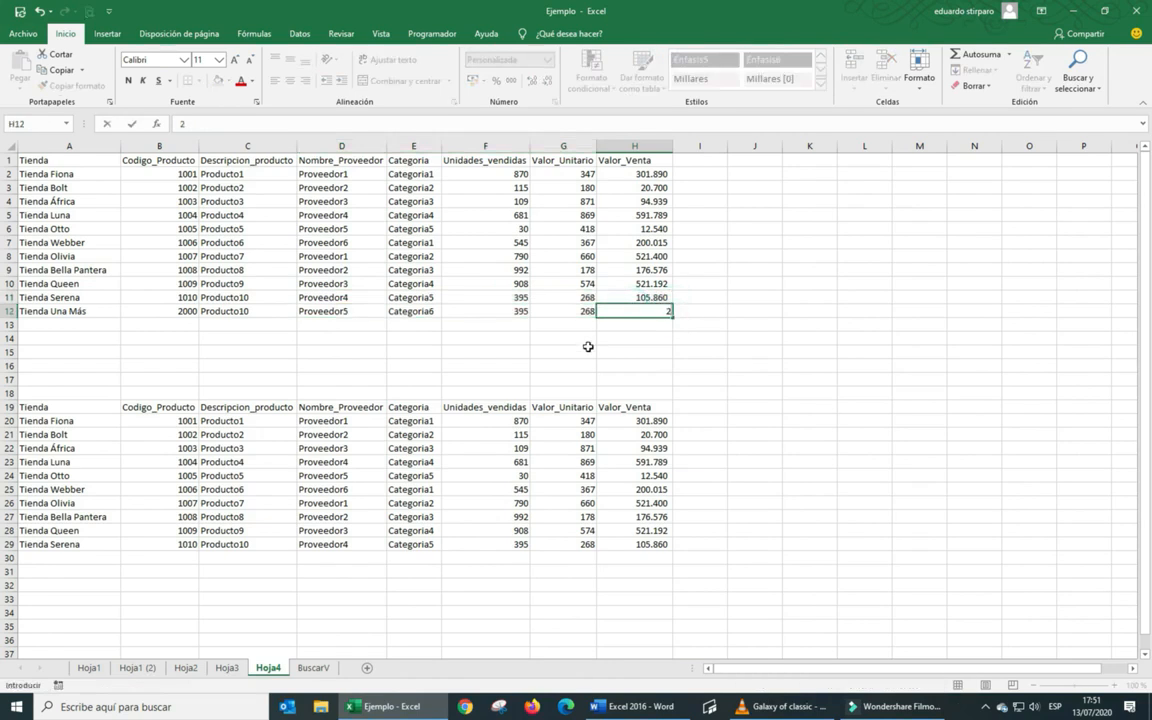
key("Return")
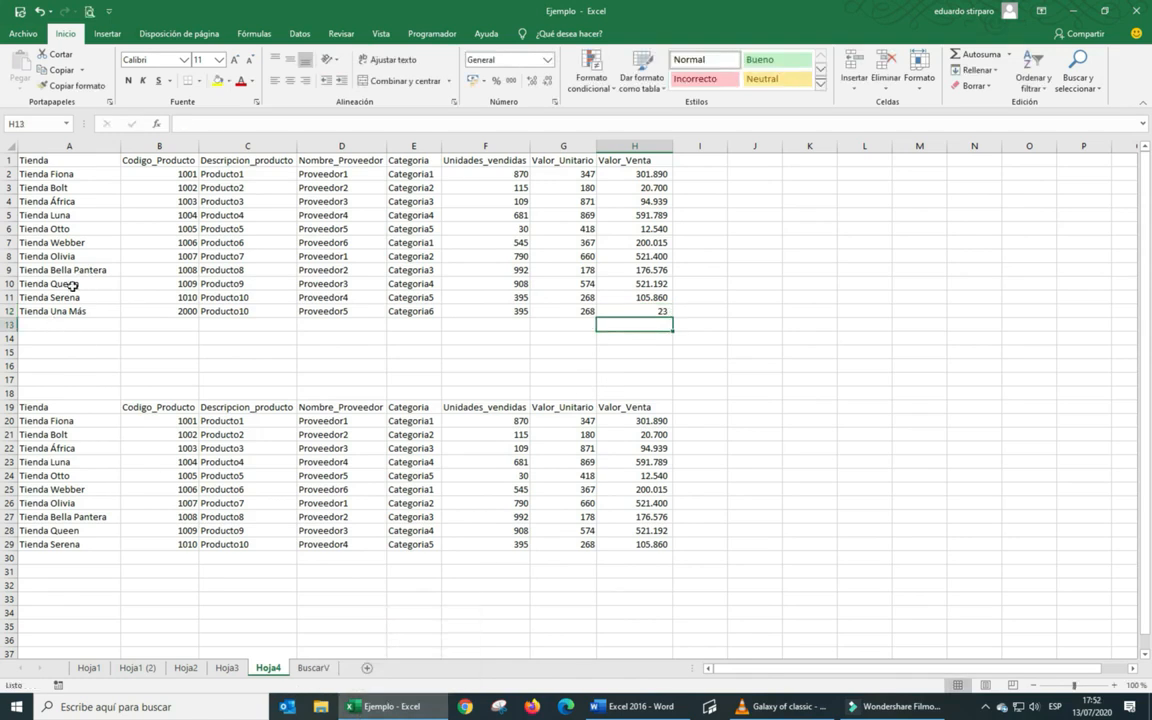
Change the store in cell D2 of the BuscarV sheet to Tienda Una Más
left_click(304, 668)
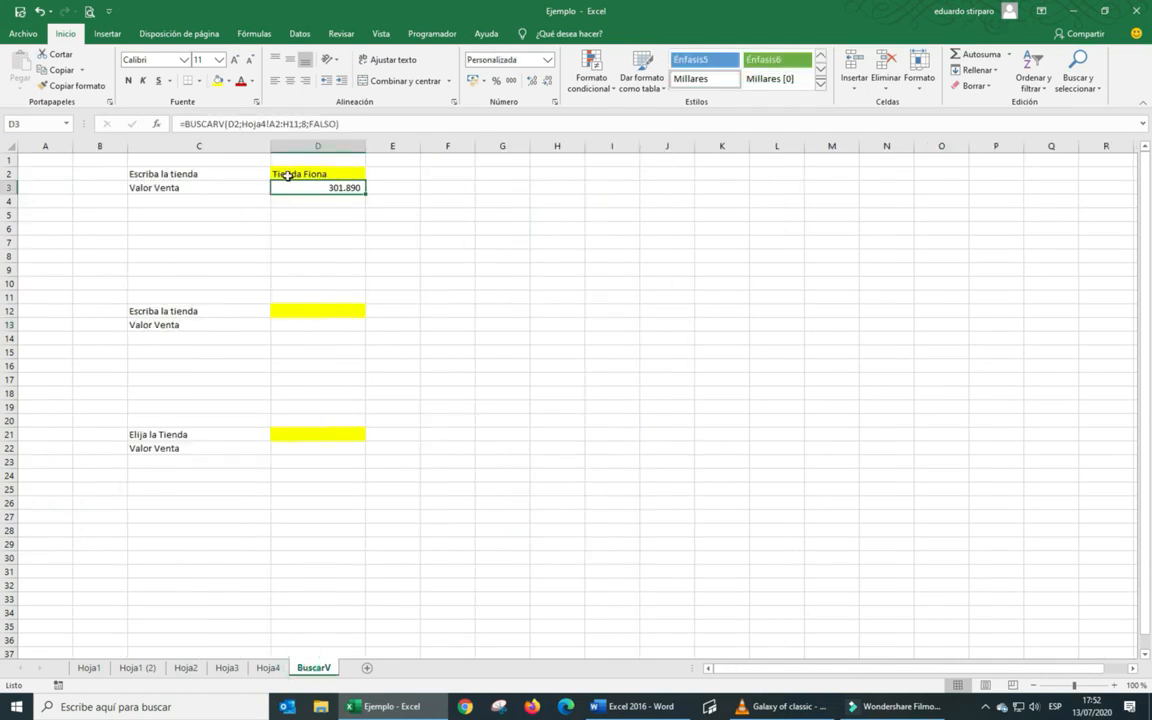
left_click(288, 175)
type("Tiend")
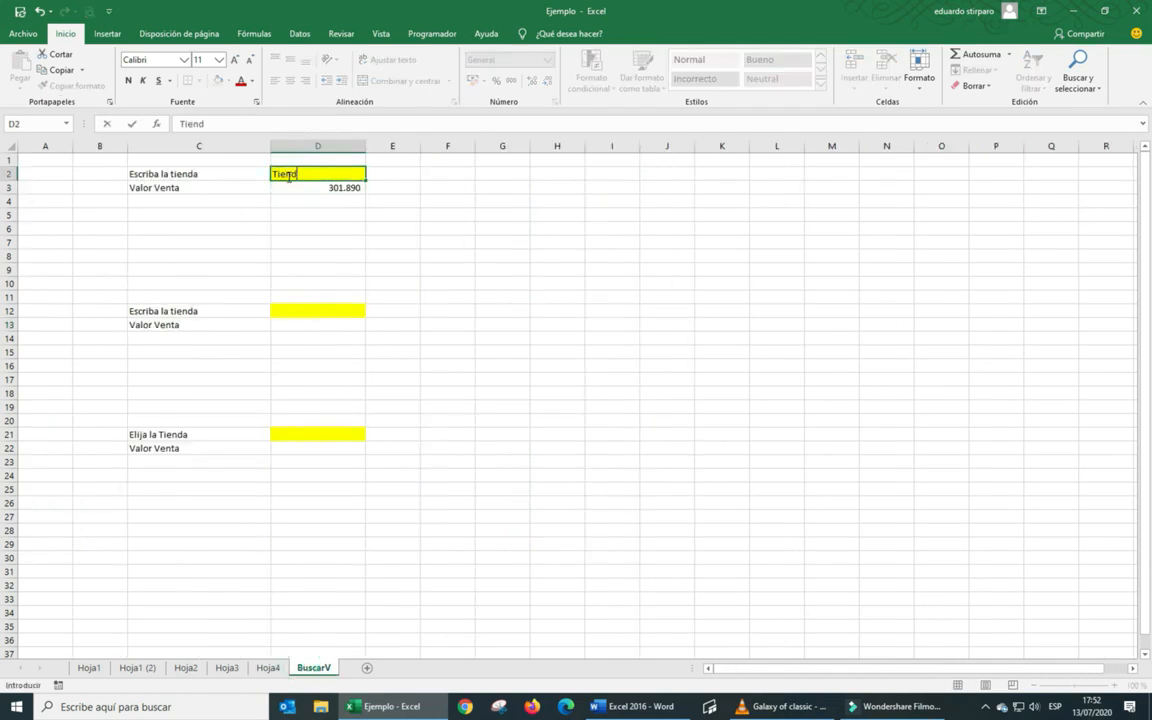
type("a Una Más")
key("Return")
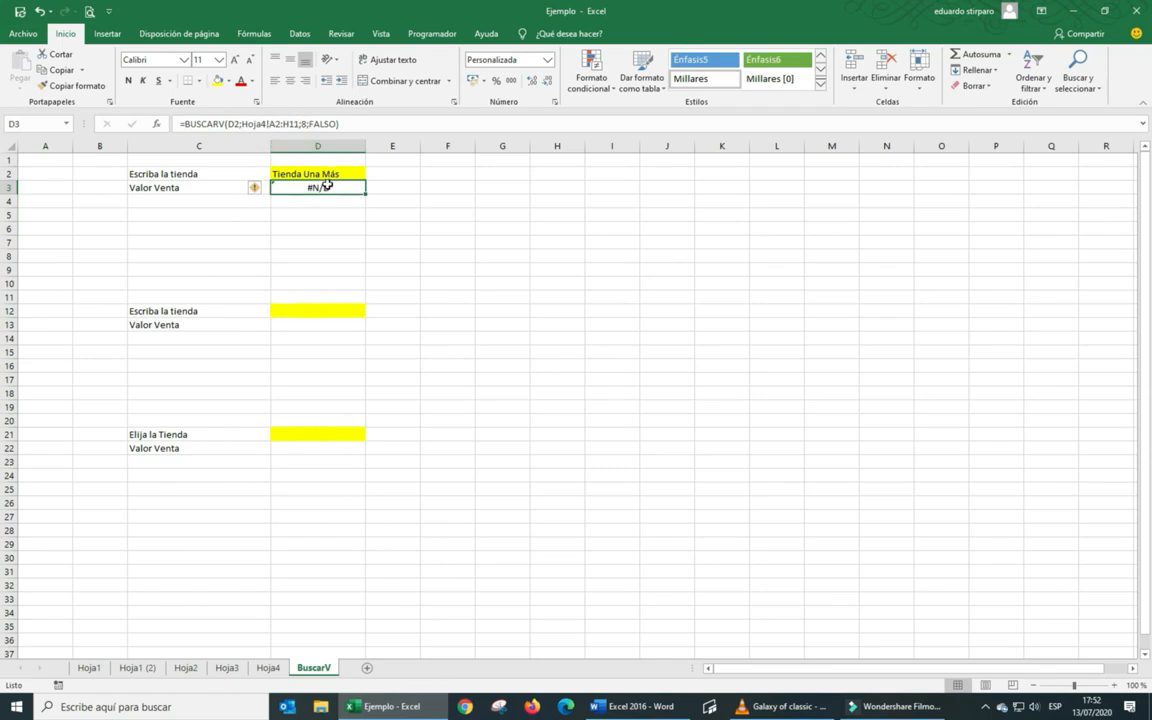
Enter Tienda Fiona as the store in cell D12 of the BuscarV sheet
left_click(294, 311)
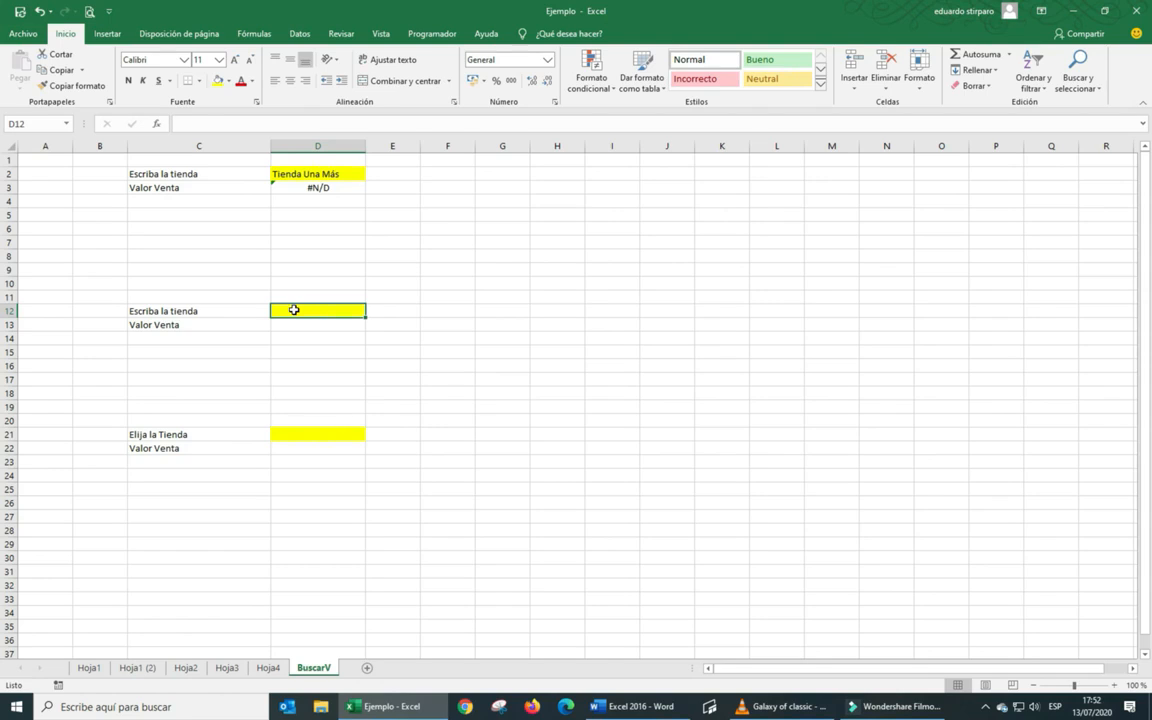
type("Tienda Fiona")
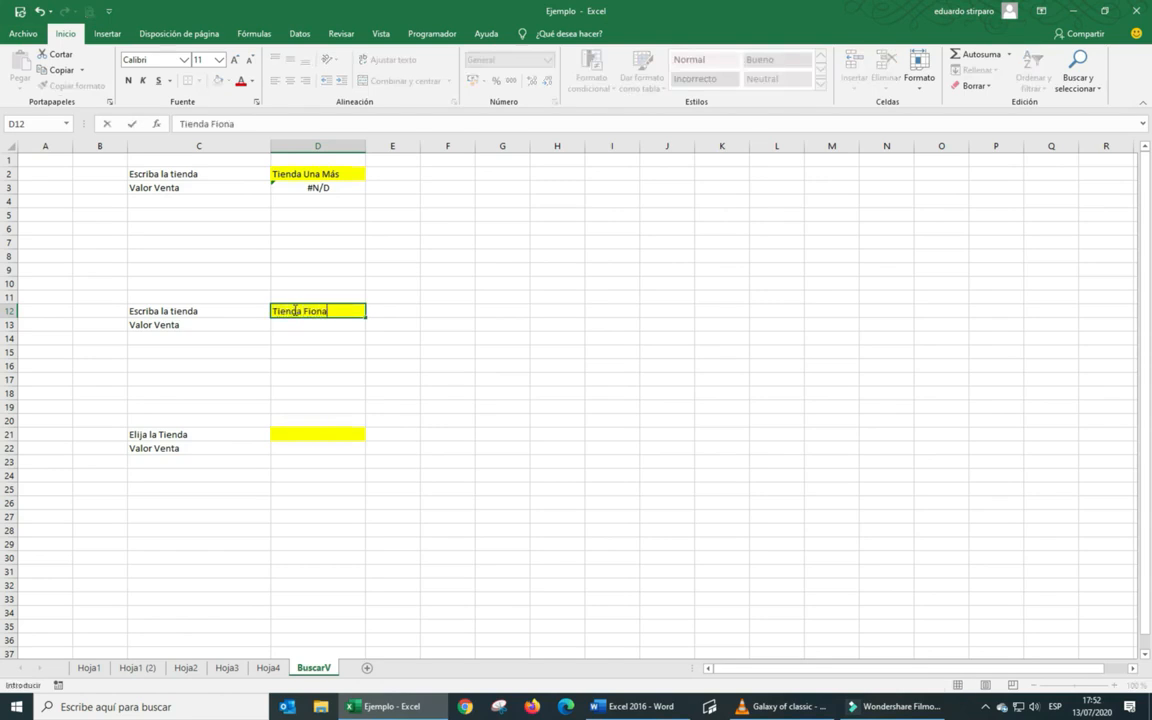
key("Return")
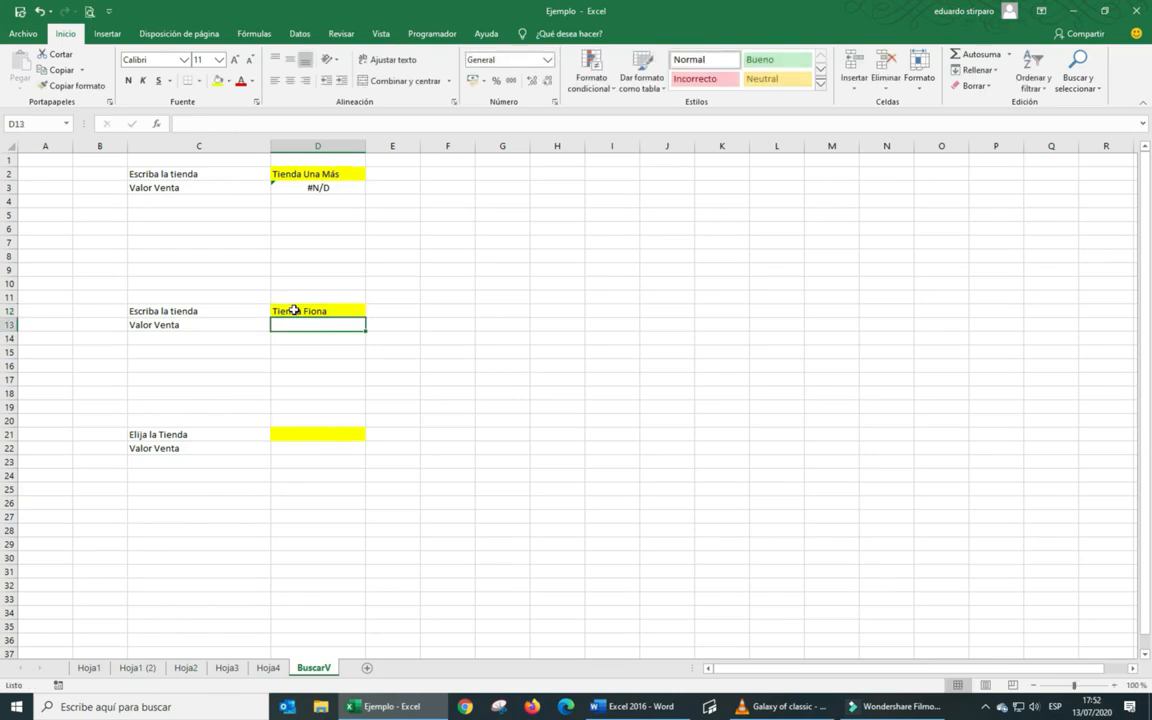
Convert the range A19:H29 on Hoja4 into a table with headers
left_click(261, 669)
left_click_drag(46, 407, 662, 545)
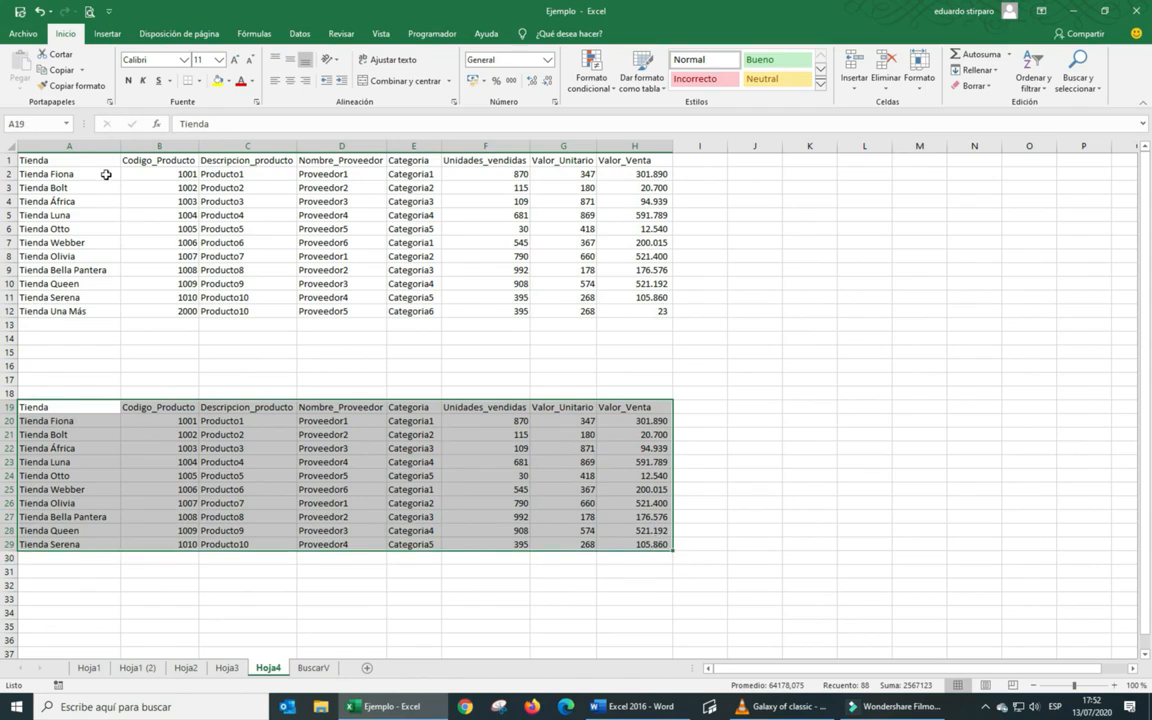
left_click(97, 32)
left_click(121, 68)
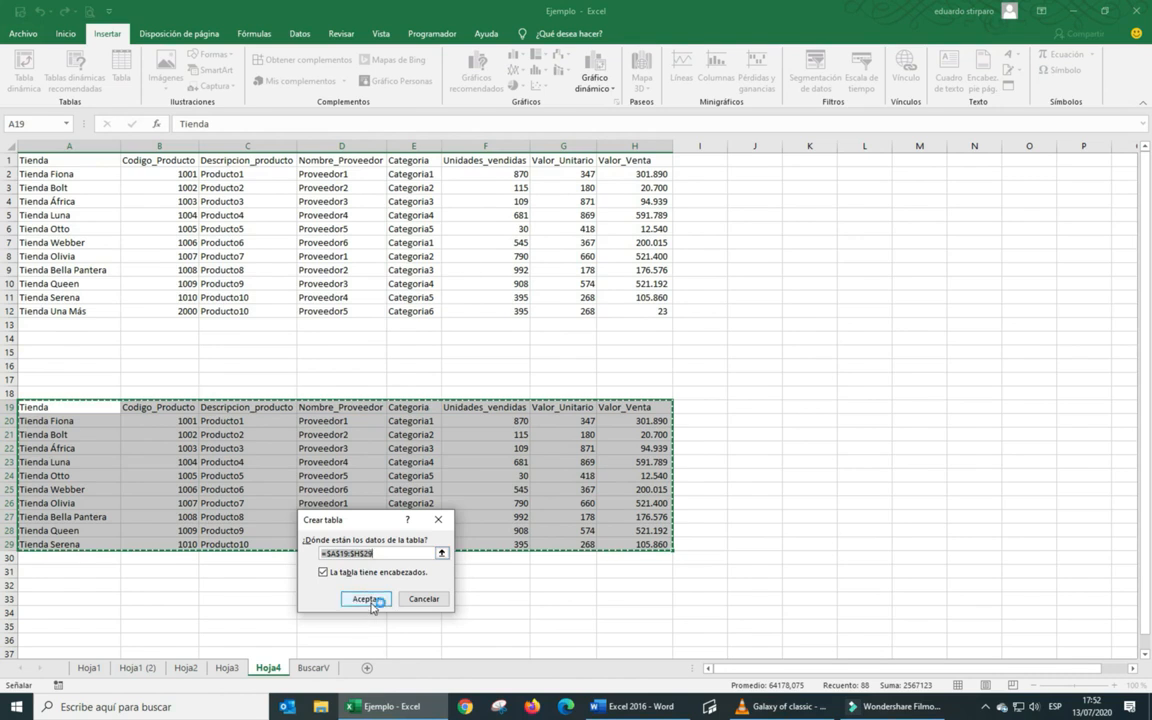
left_click(366, 599)
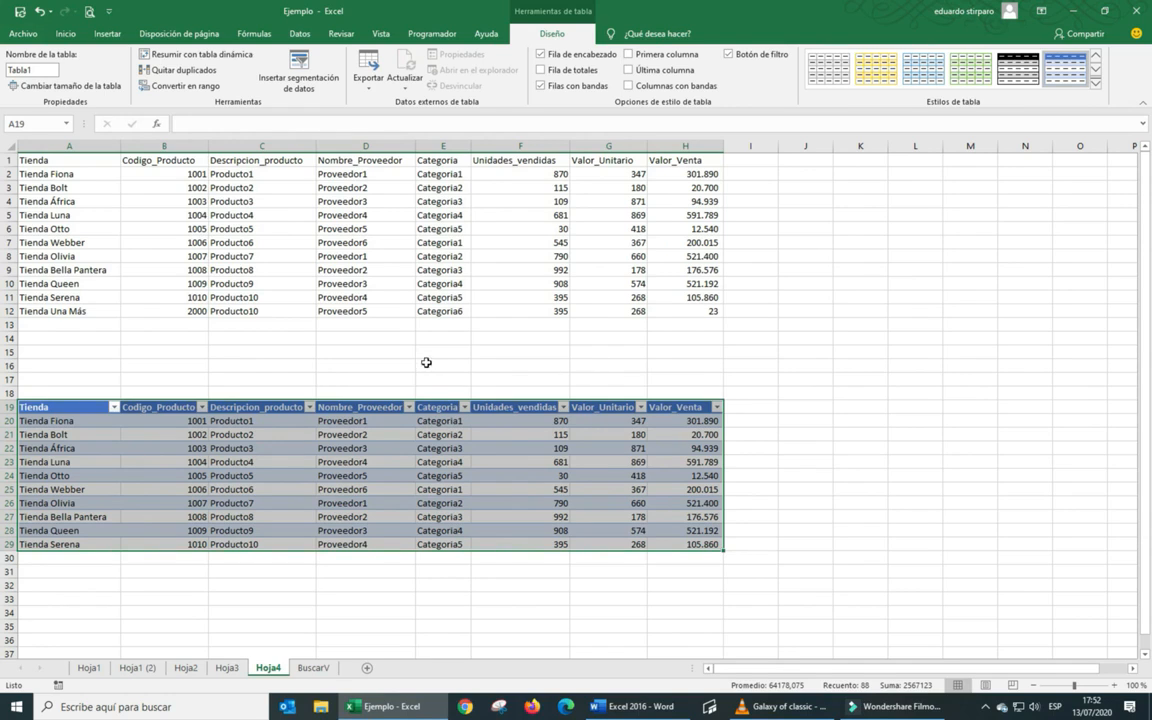
left_click(162, 488)
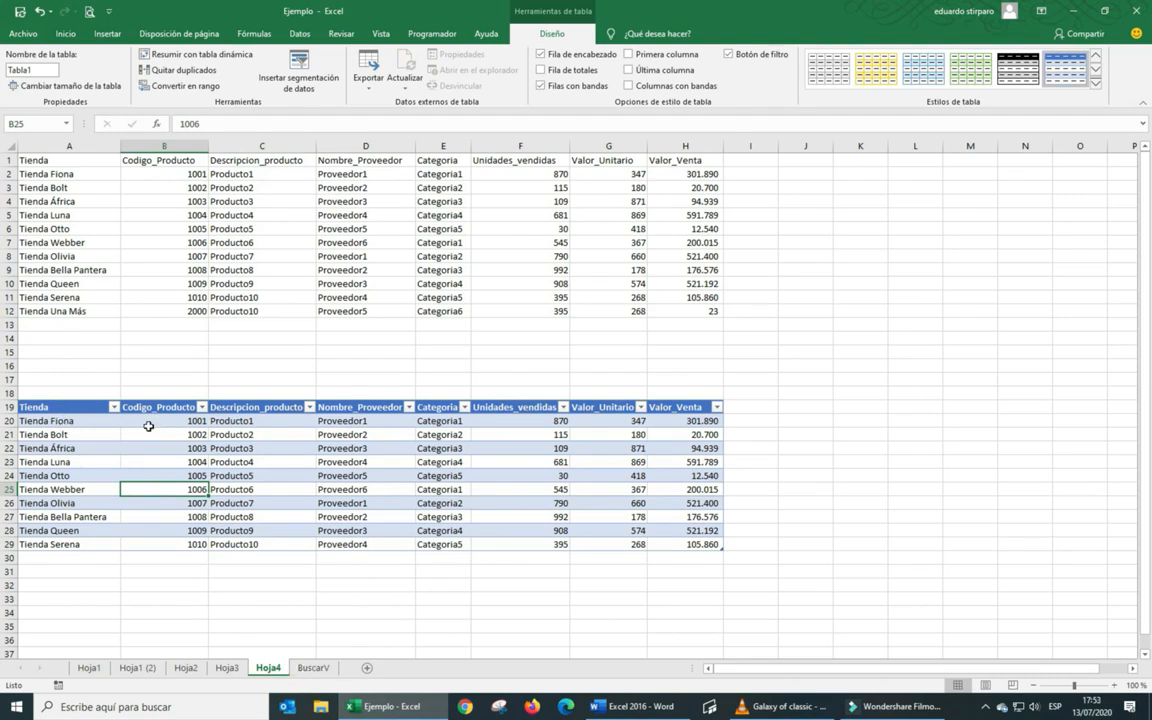
left_click(113, 427)
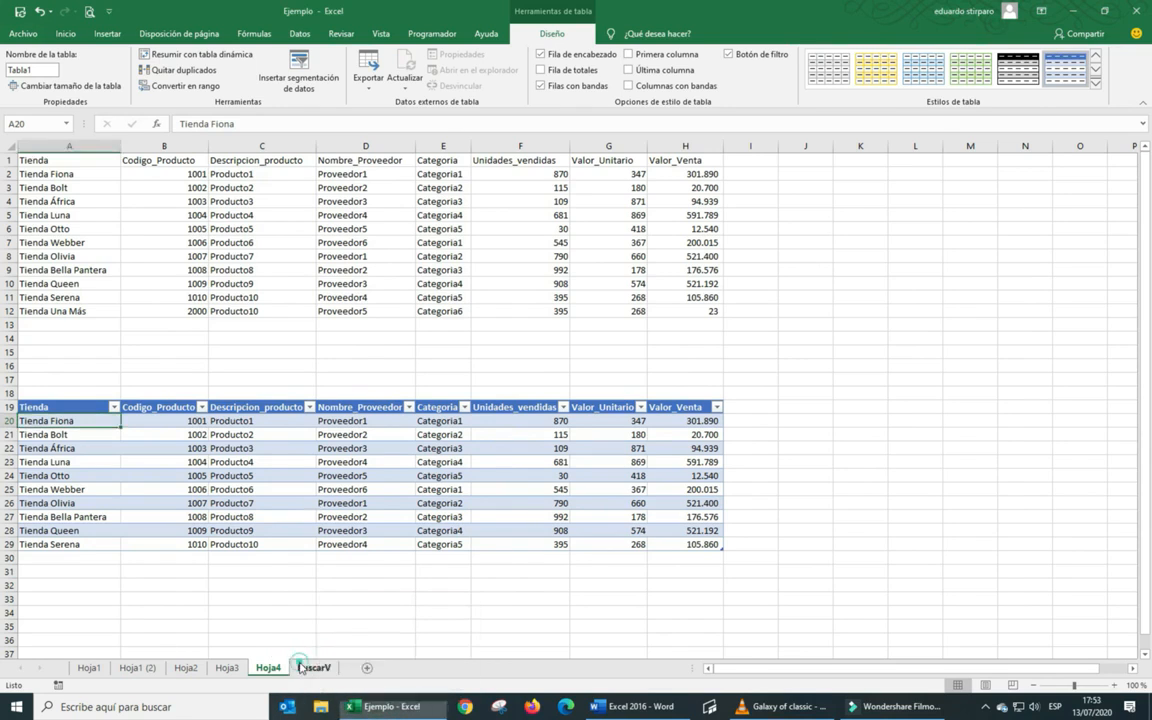
Start a BUSCARV formula in cell D13 of the BuscarV sheet with D12 as the lookup value
left_click(302, 668)
left_click(291, 325)
type("=buscar")
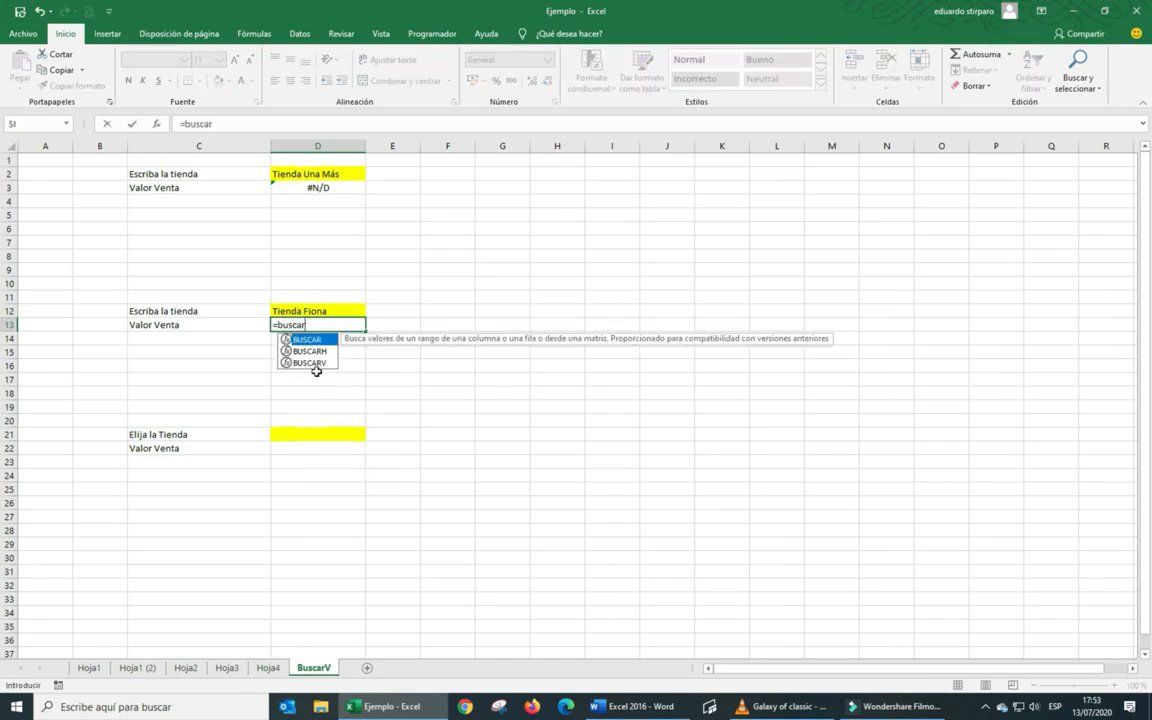
double_click(310, 364)
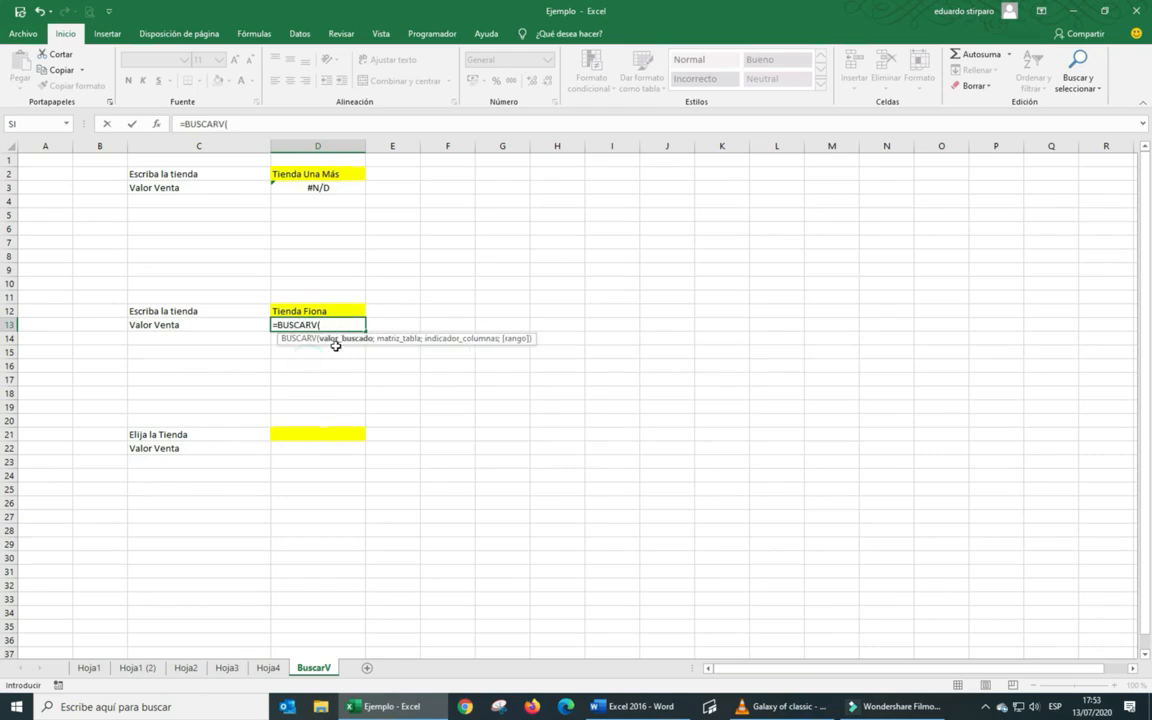
left_click(318, 313)
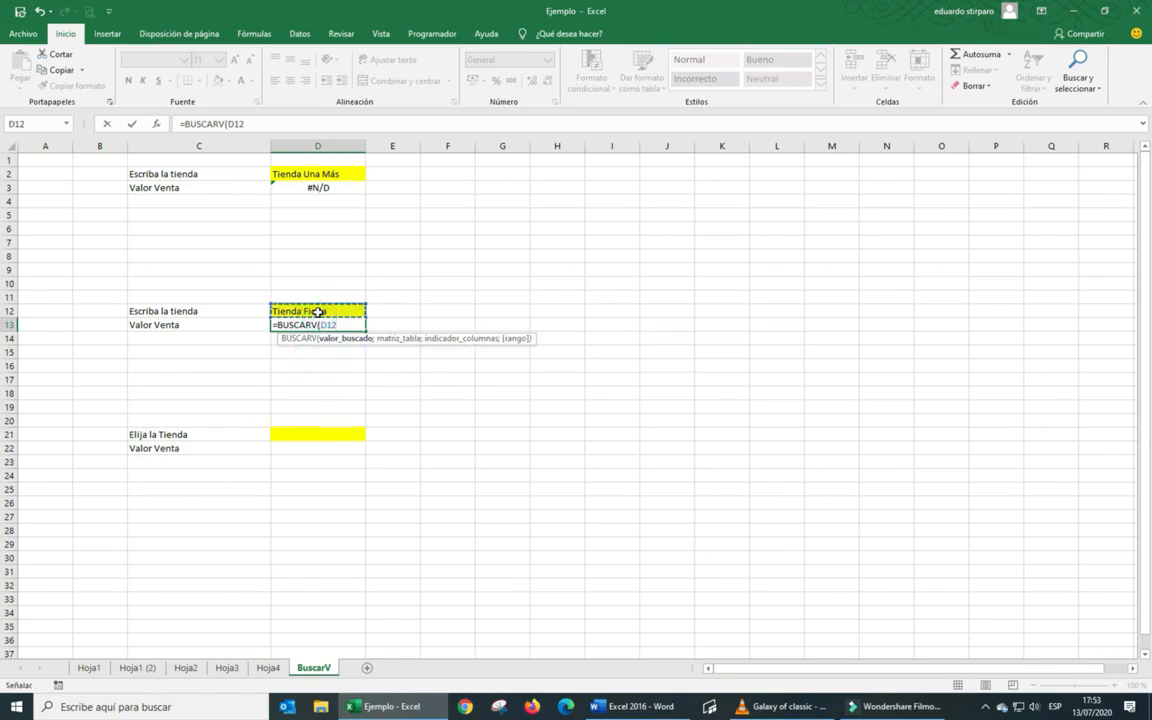
type(";")
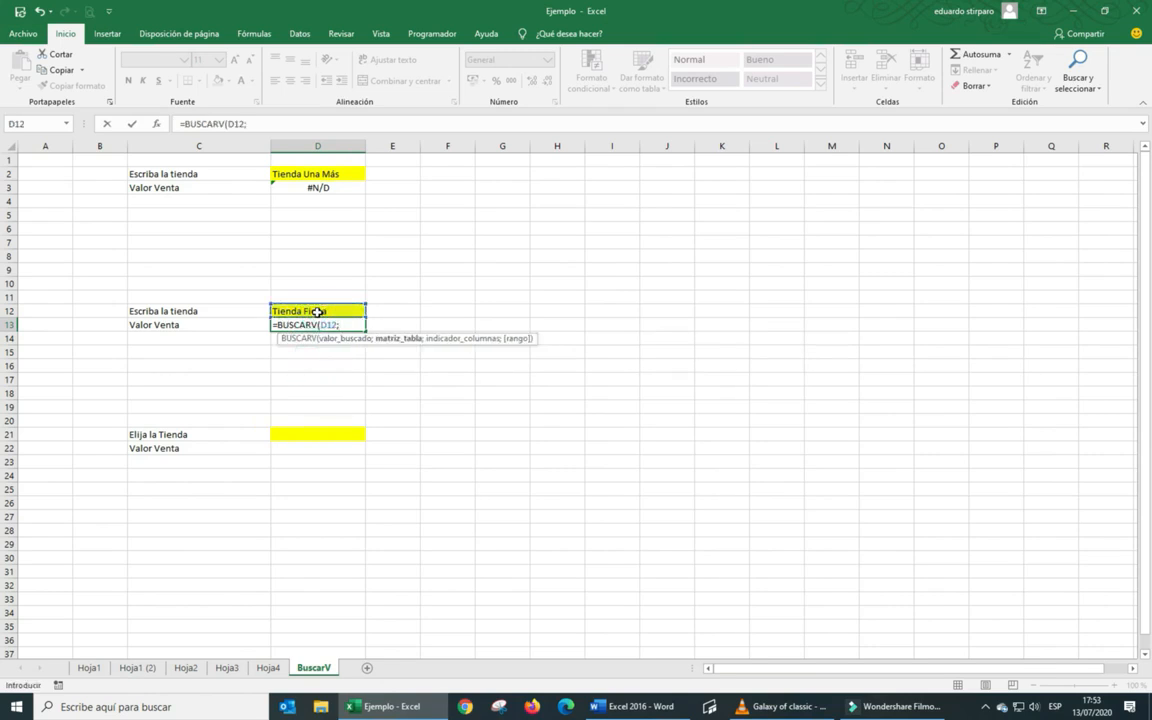
Complete the BUSCARV formula with Tabla1 on Hoja4 as the lookup table, column 8 and FALSO for an exact match
left_click(265, 667)
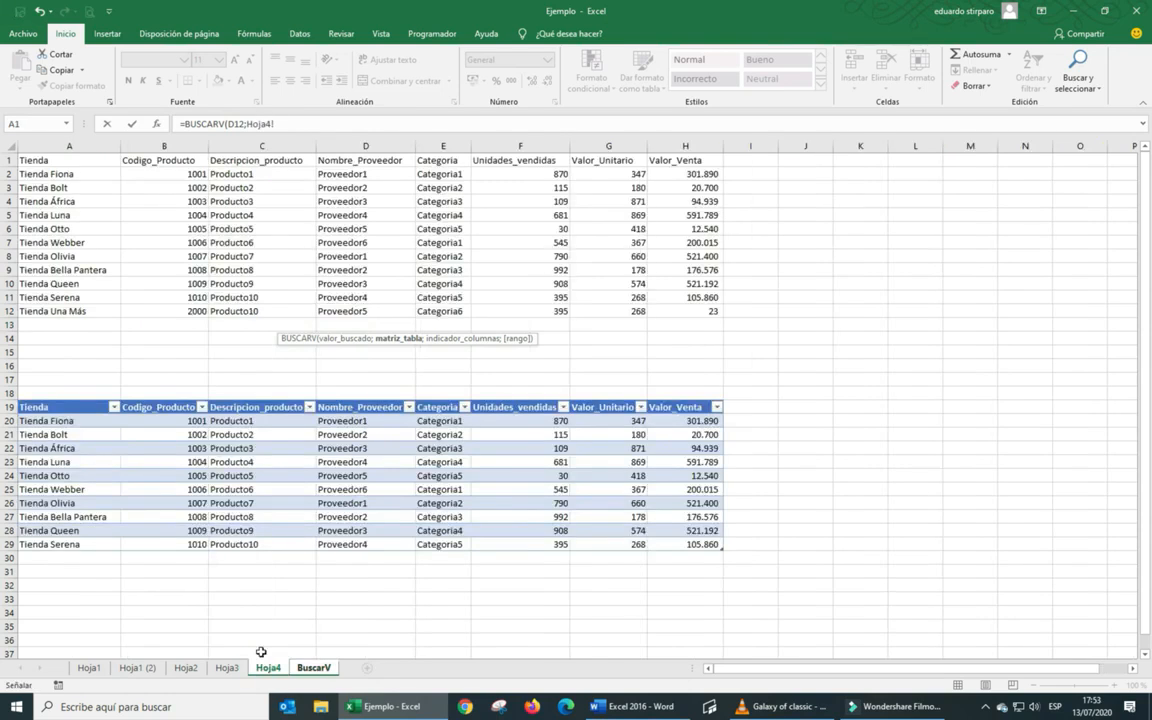
left_click(191, 451)
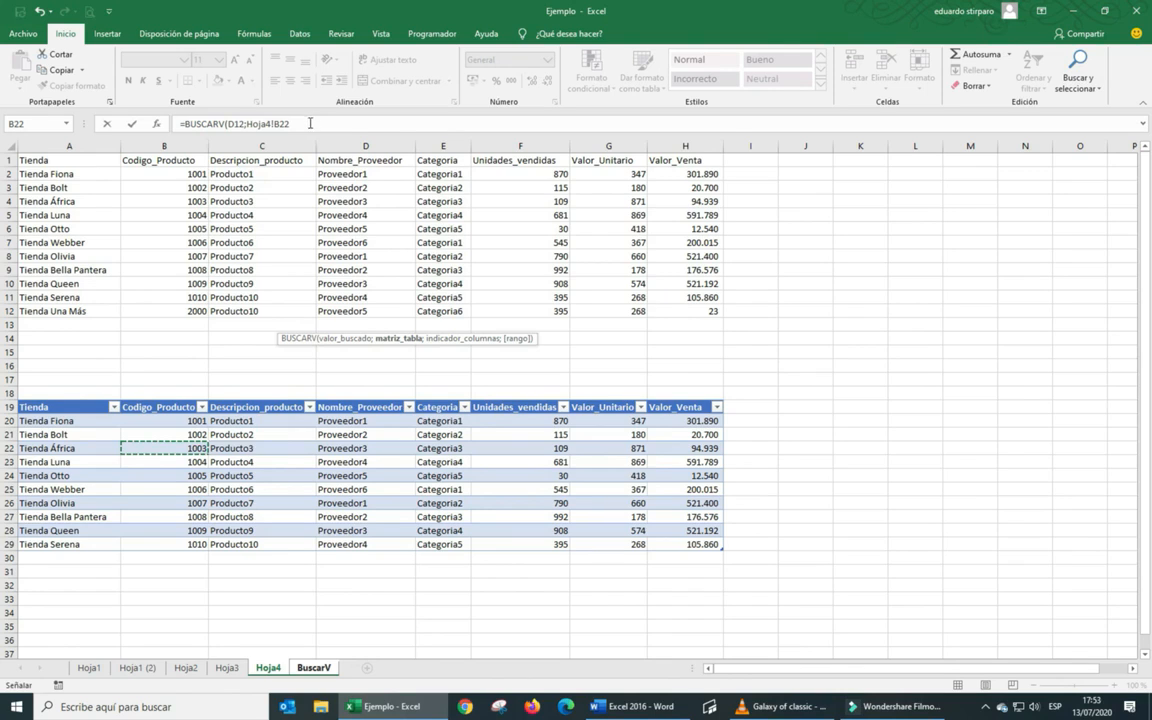
left_click_drag(70, 420, 673, 542)
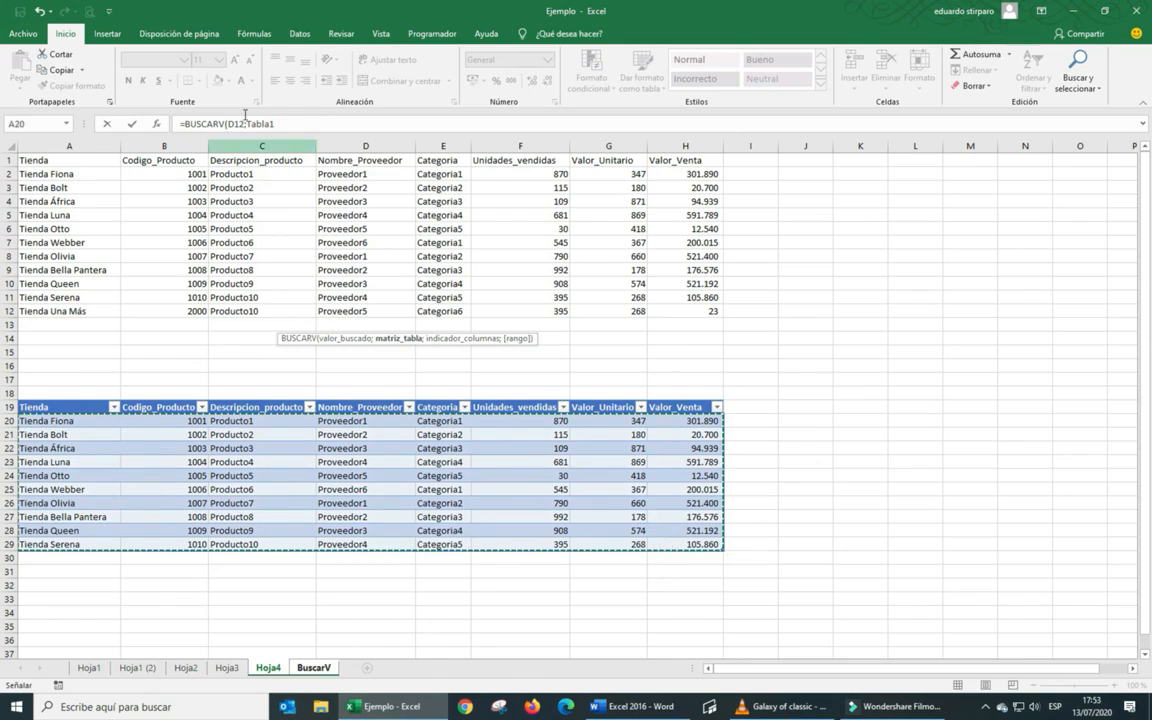
left_click(301, 122)
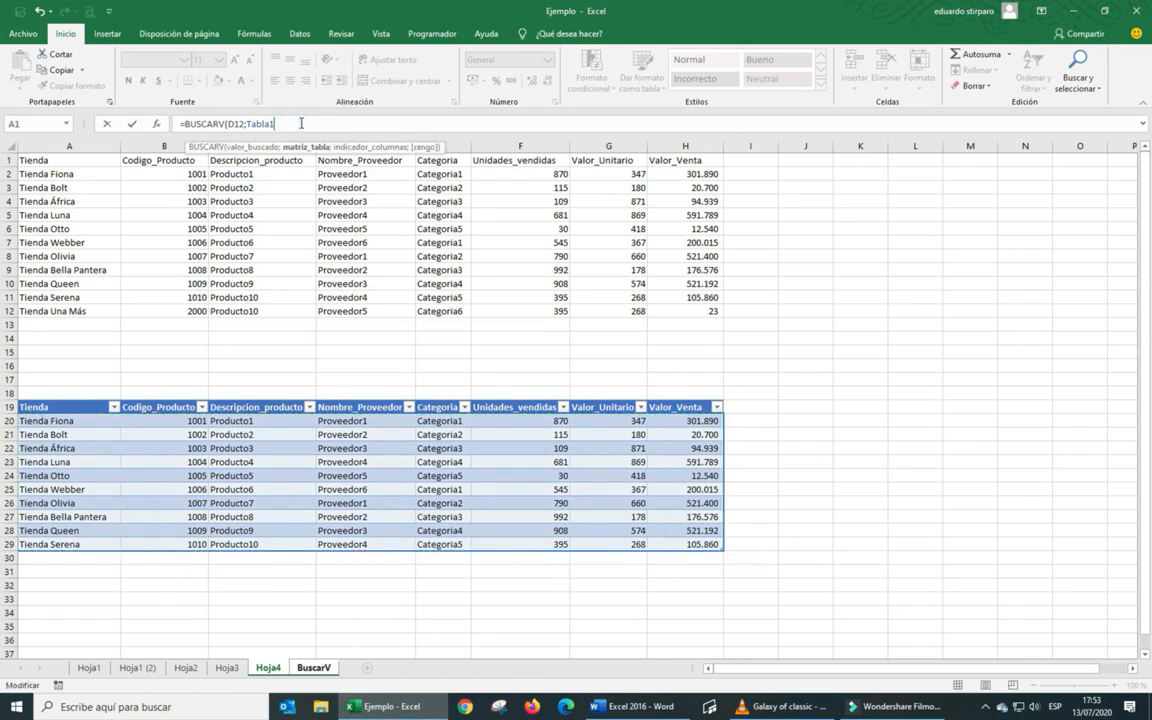
type(";8;")
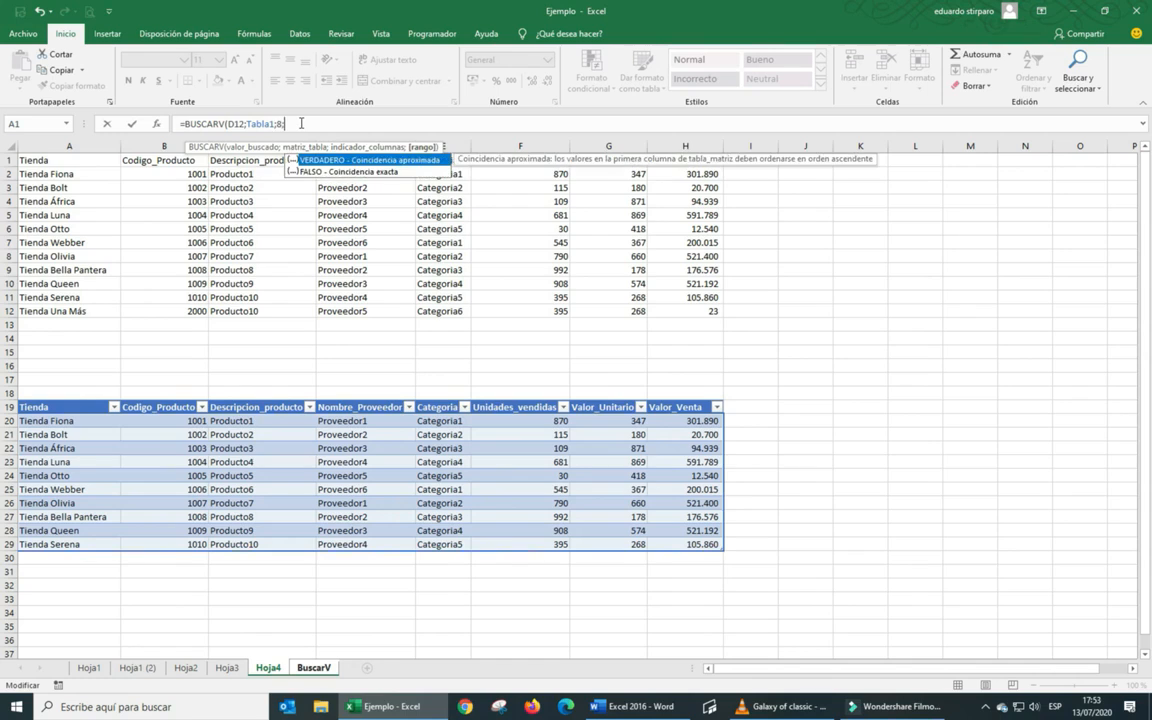
double_click(409, 172)
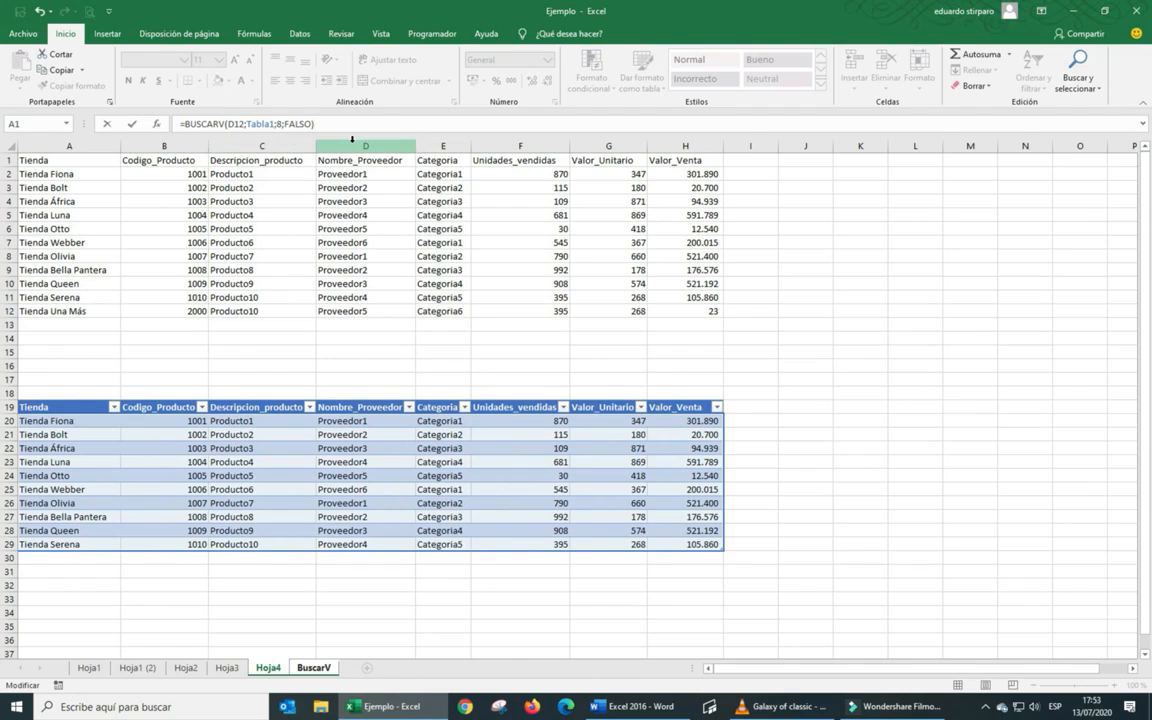
key("Return")
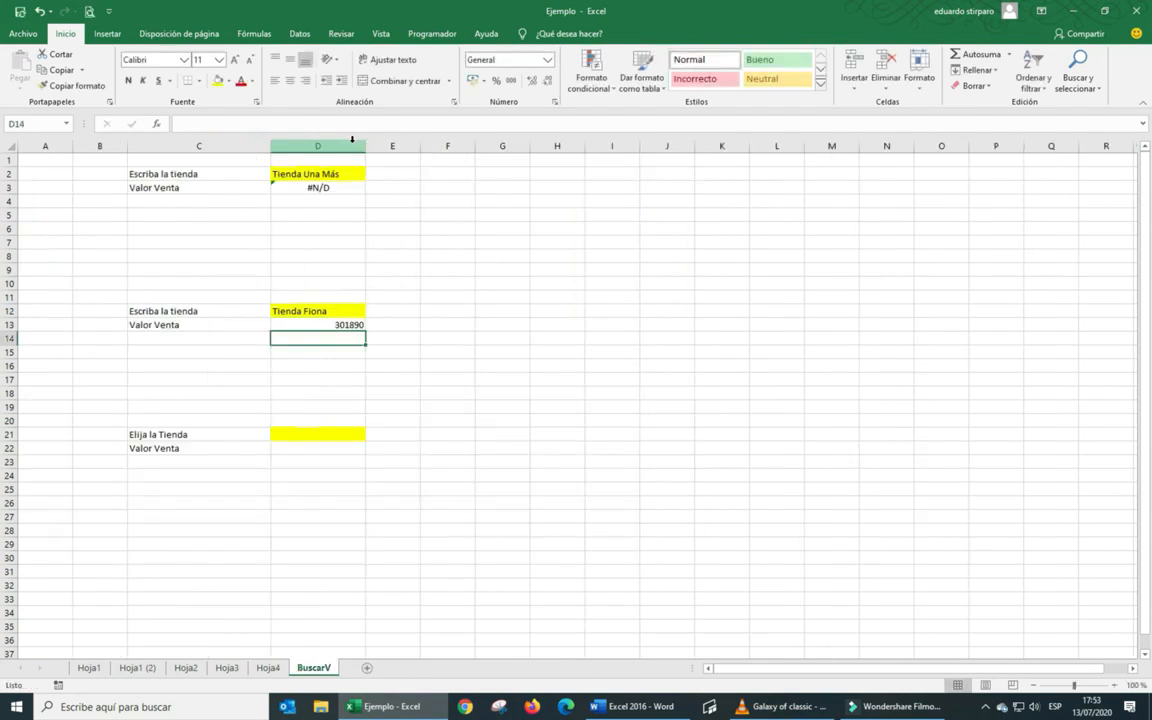
Format the result in D13 with a thousands separator and no decimals
left_click(327, 325)
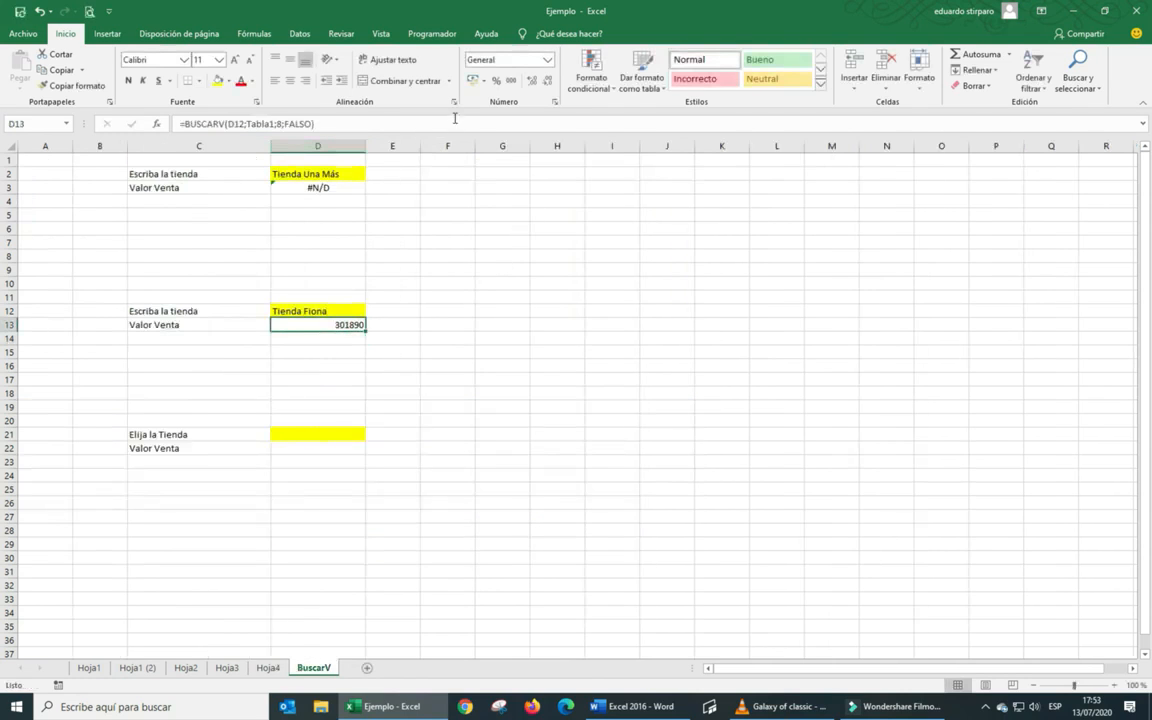
left_click(510, 80)
left_click(548, 80)
left_click(548, 80)
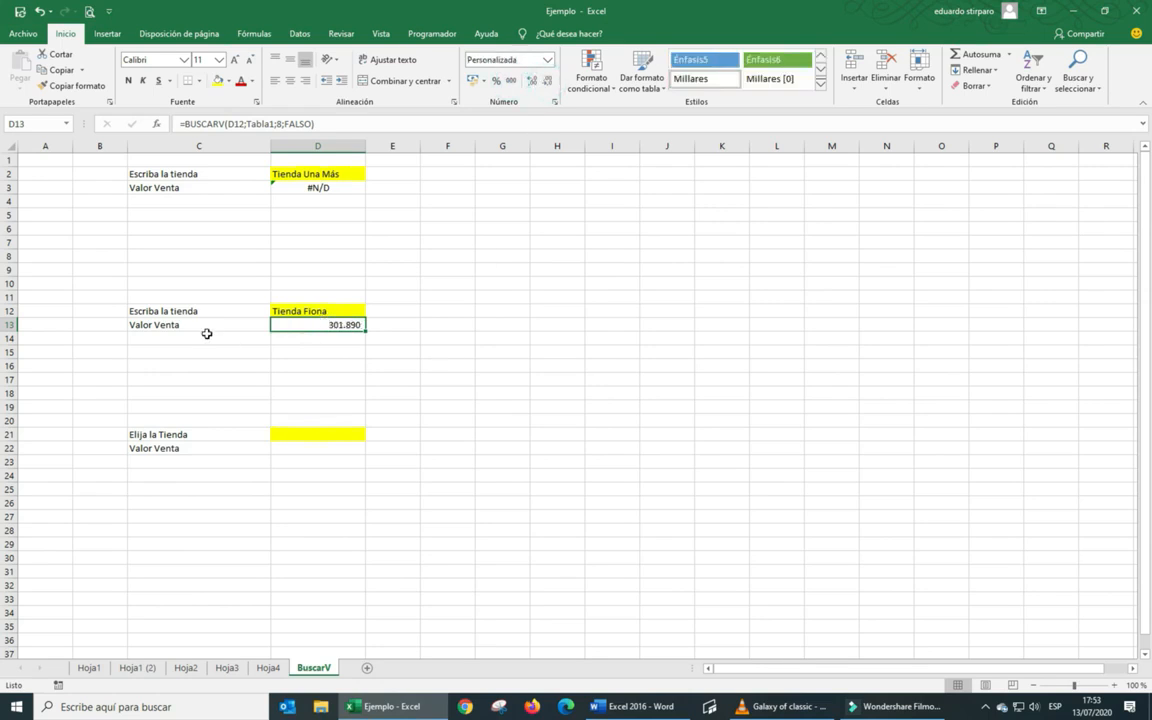
Add the store Tienda Una Más in cell A30, directly below the last row of the Hoja4 table
left_click(268, 668)
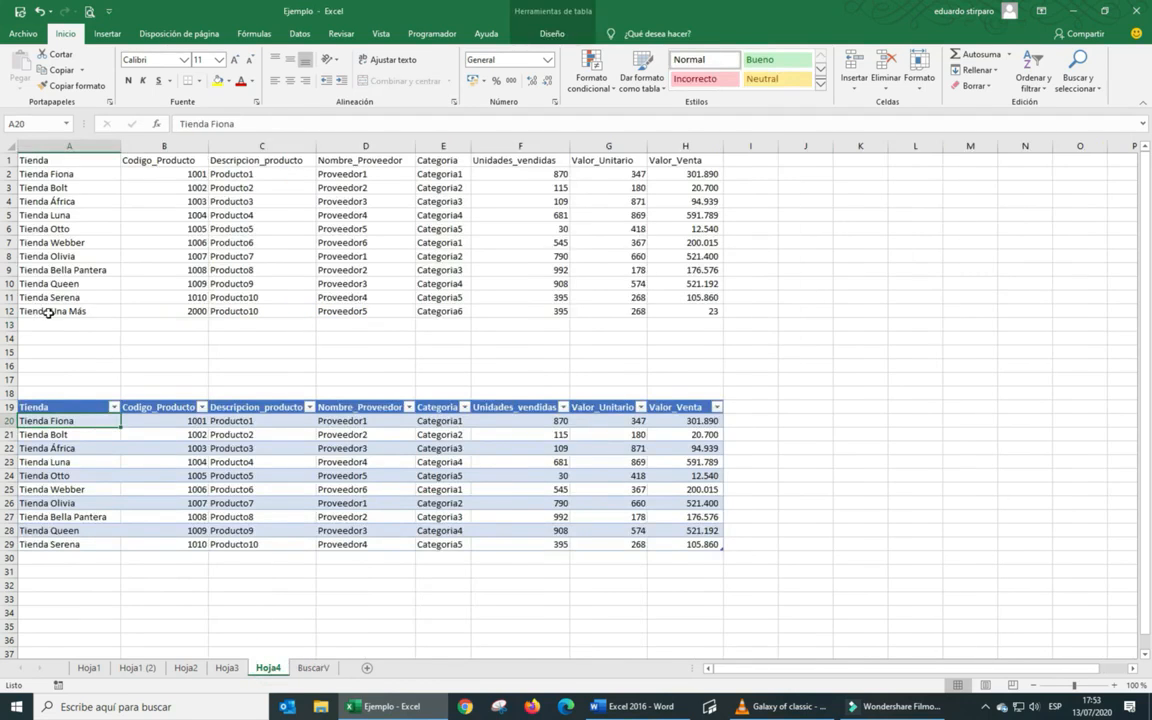
left_click(67, 556)
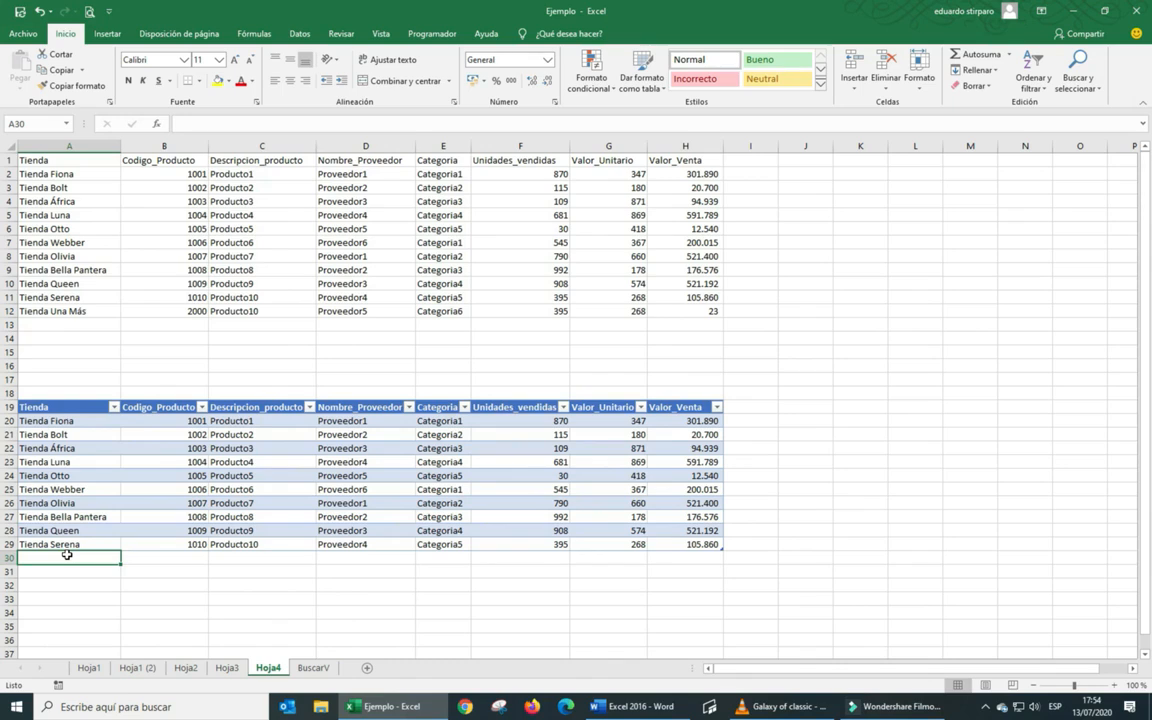
type("Tienda Una Más")
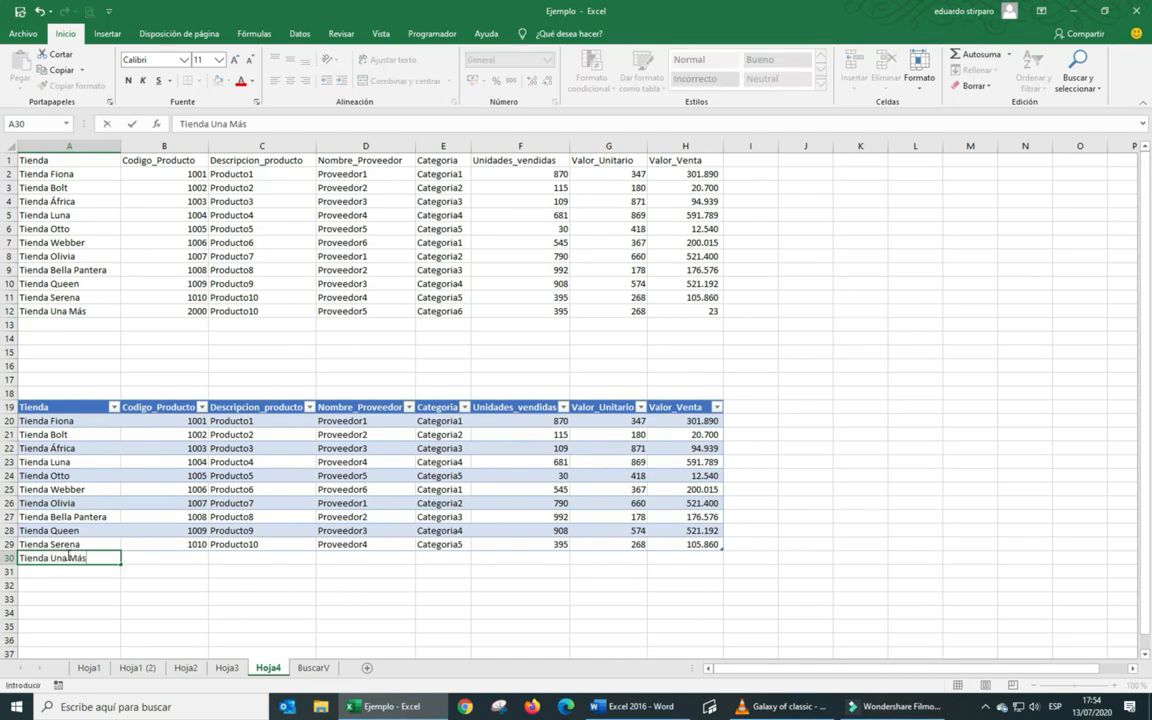
key("Return")
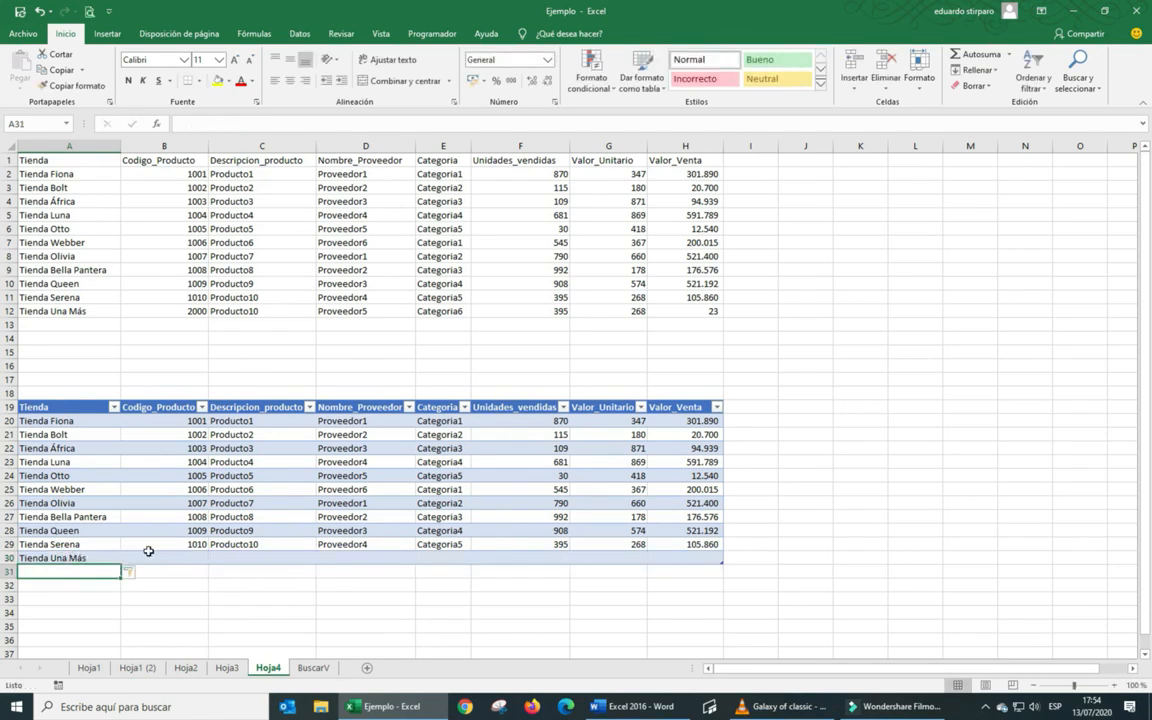
Fill B30:H30 on Hoja4 from the row above and set the new store's Valor_Venta to 23
left_click_drag(195, 545, 722, 568)
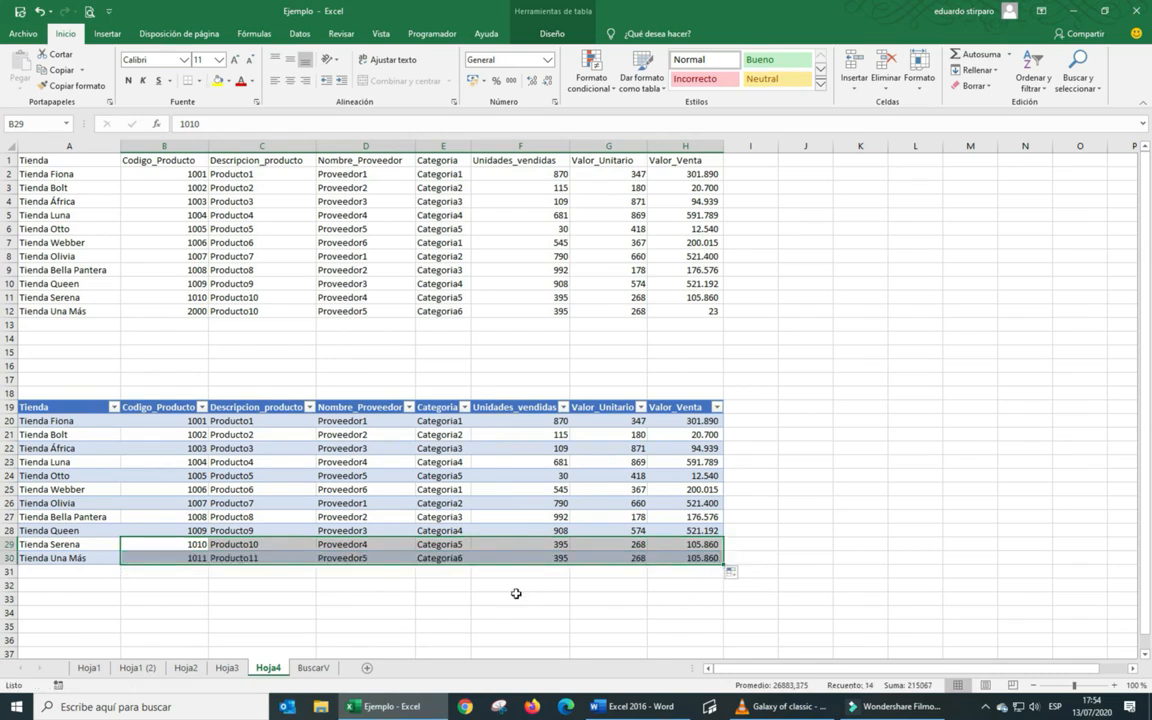
left_click(697, 558)
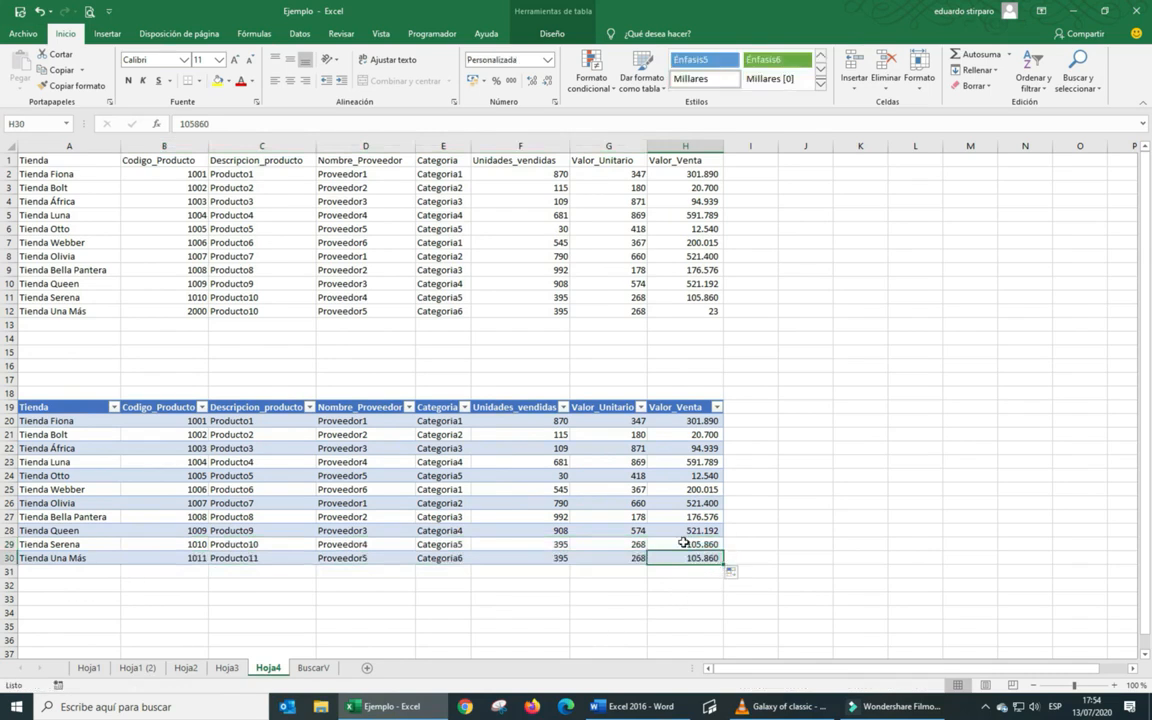
type("23")
key("Return")
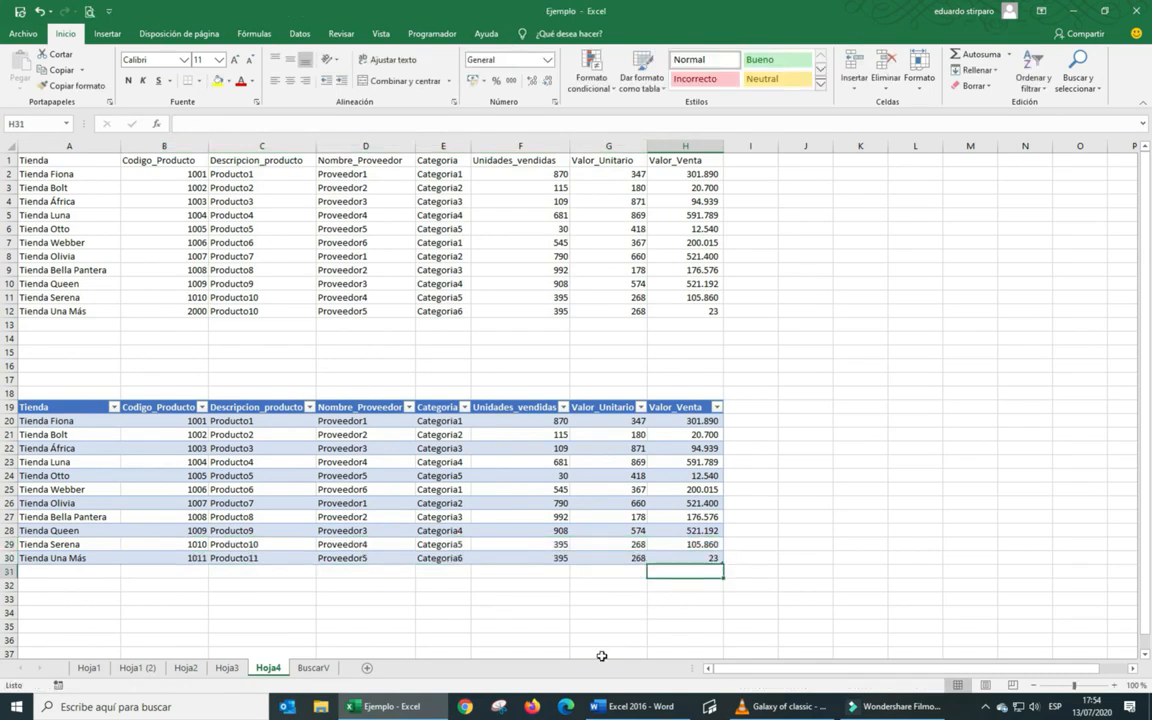
Change the store in cell D12 of the BuscarV sheet to Tienda Una Más
left_click(309, 667)
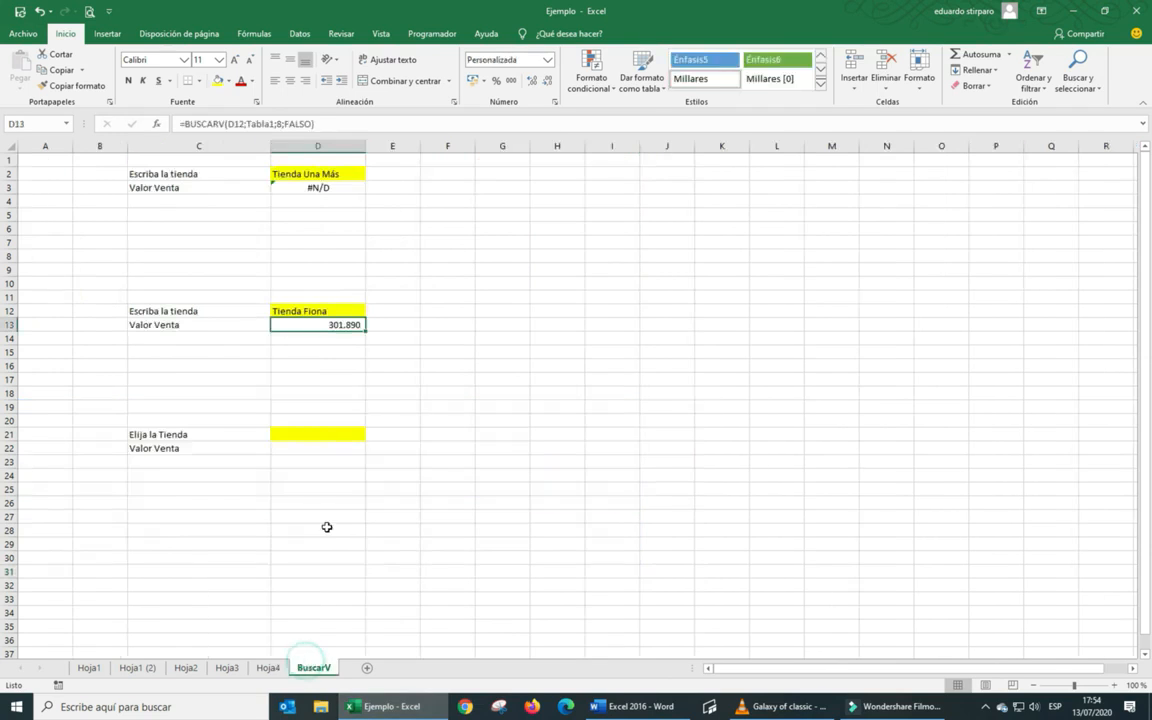
left_click(327, 311)
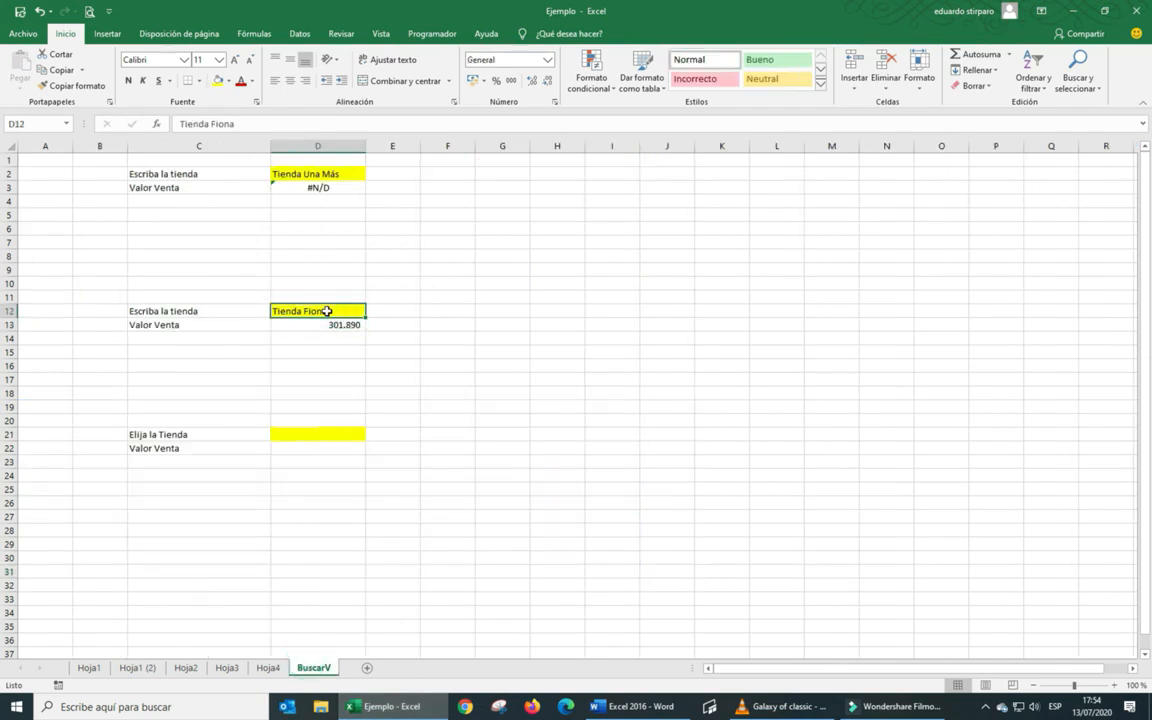
type("Tienda Una")
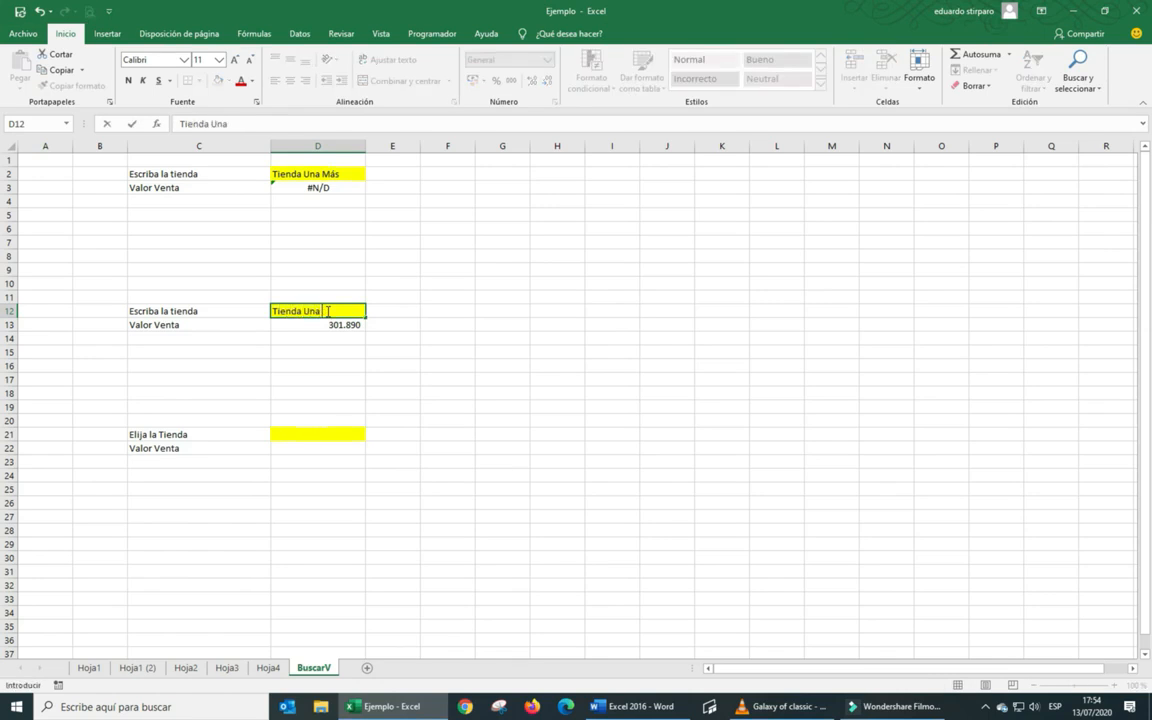
type(" Más")
key("Return")
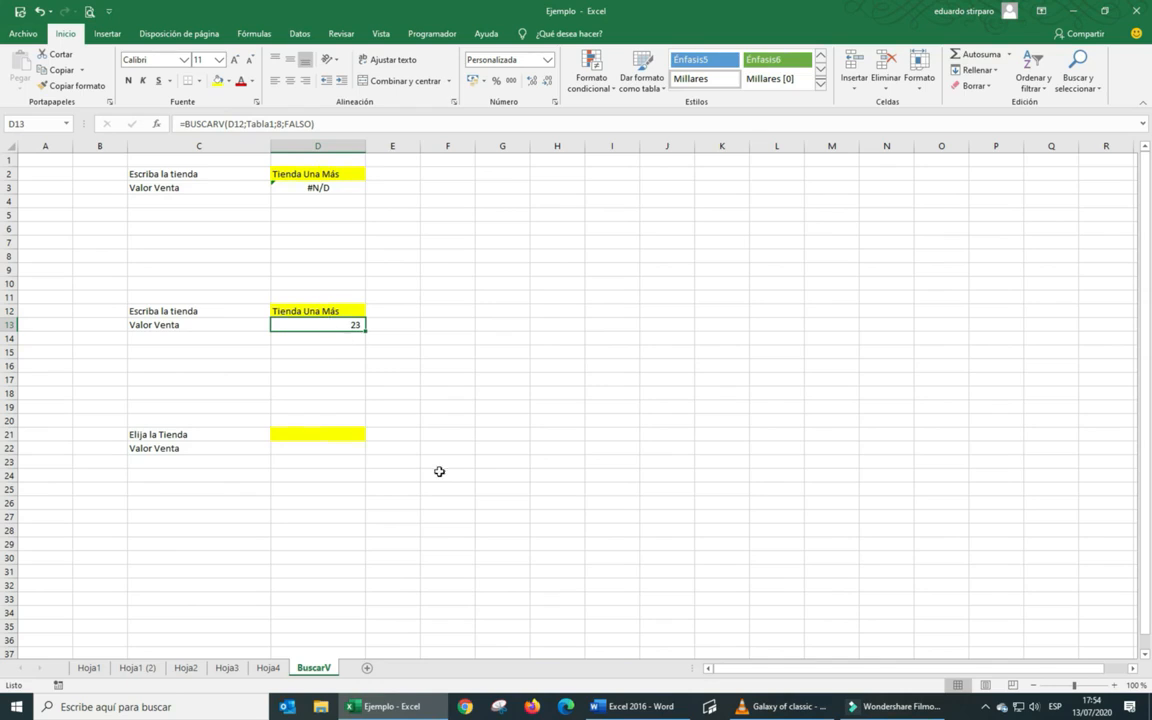
Add data validation to cell D21 that allows a list with the source =Hoja4!$A$20:$A$30
left_click(296, 432)
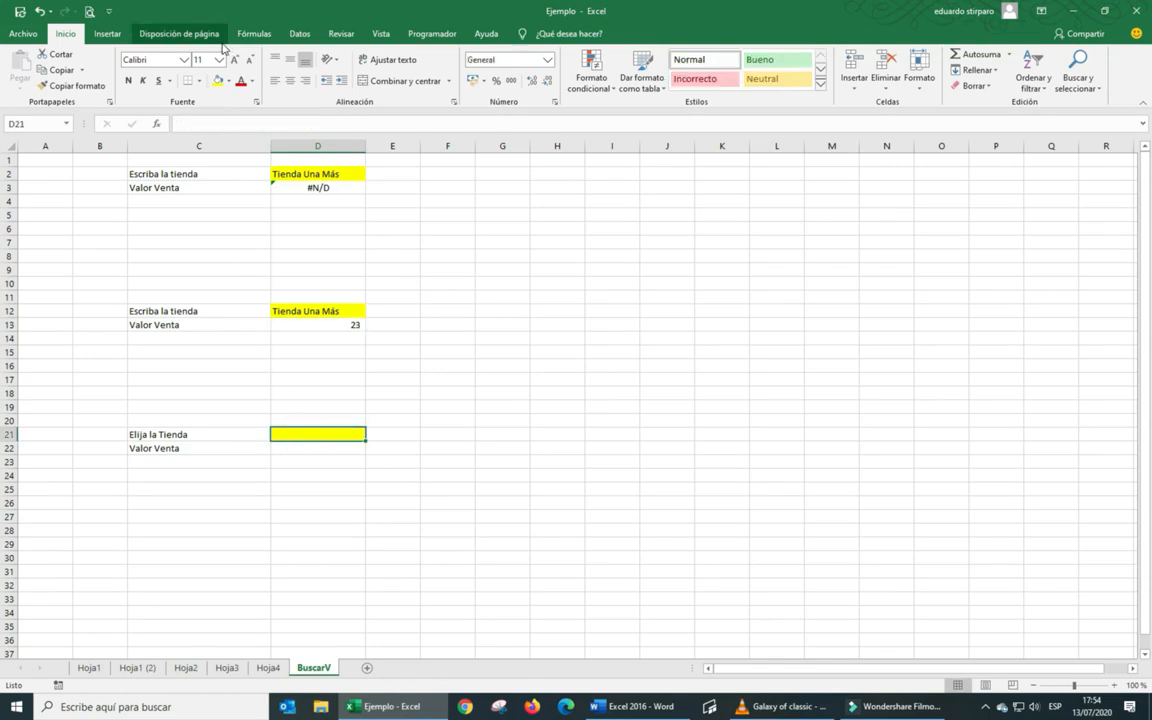
left_click(298, 36)
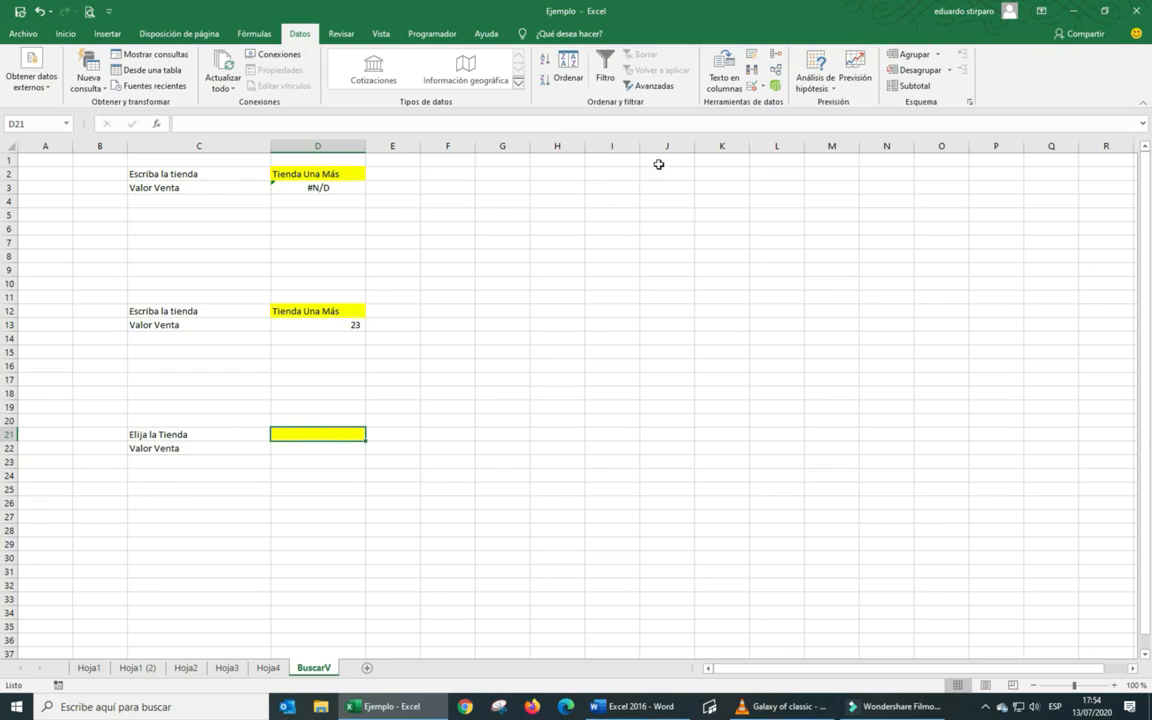
left_click(752, 88)
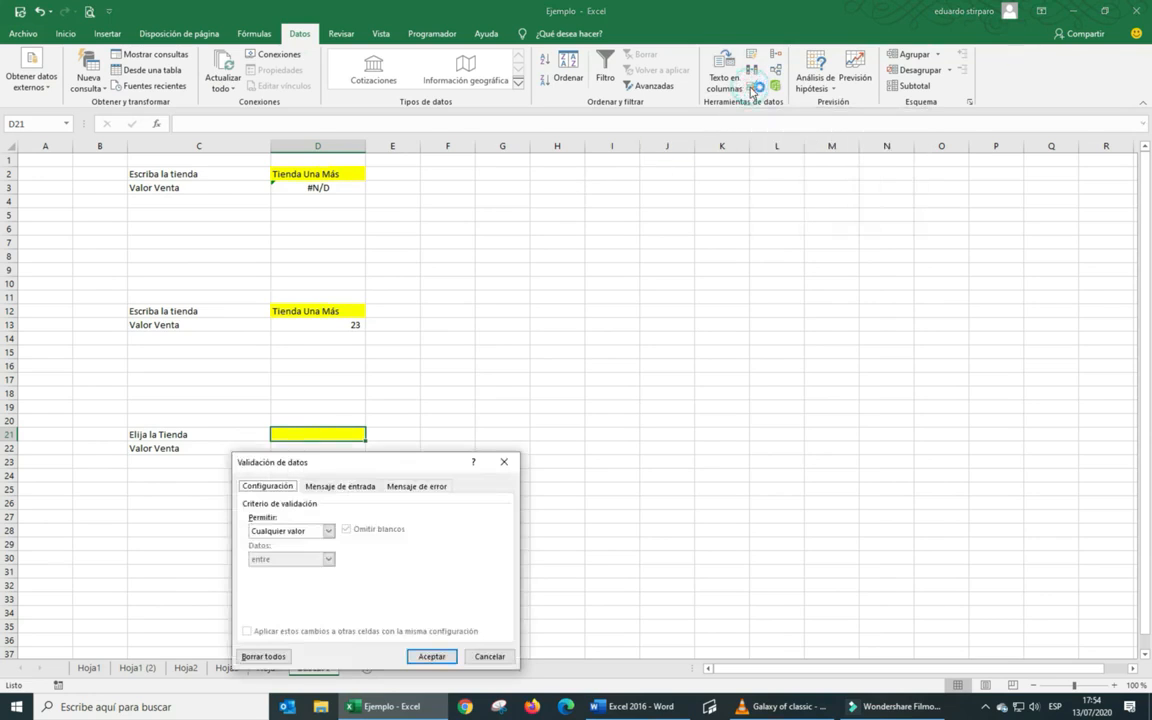
left_click(330, 531)
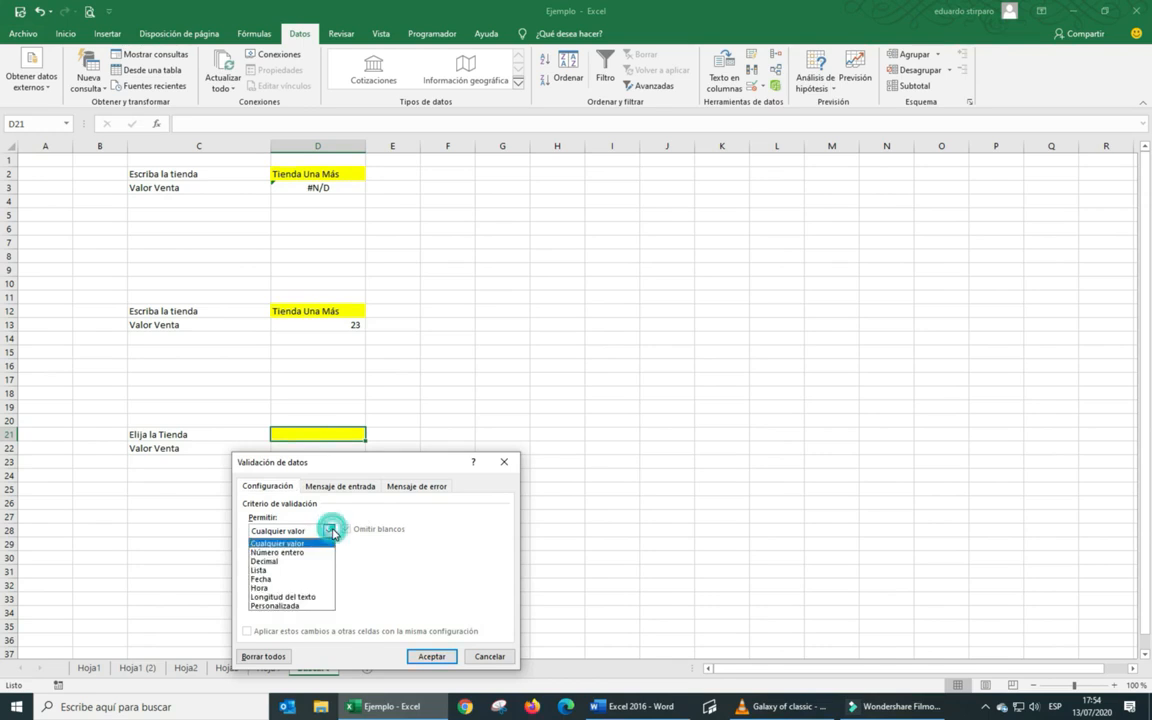
left_click(264, 570)
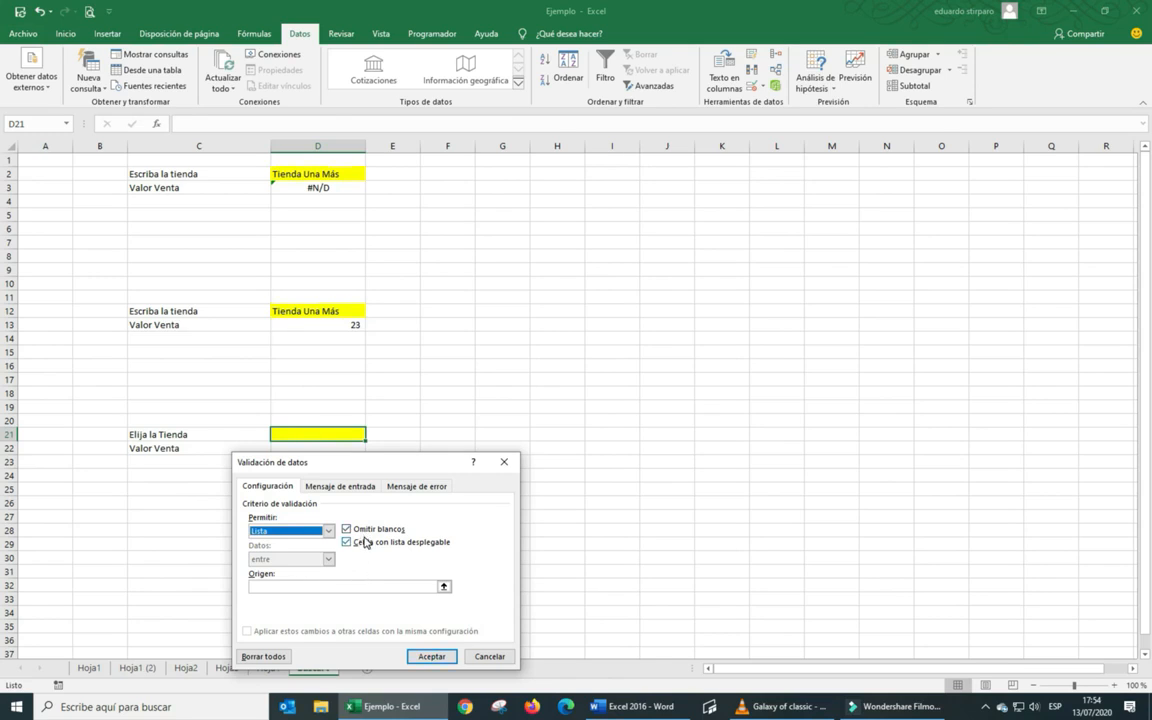
left_click(443, 586)
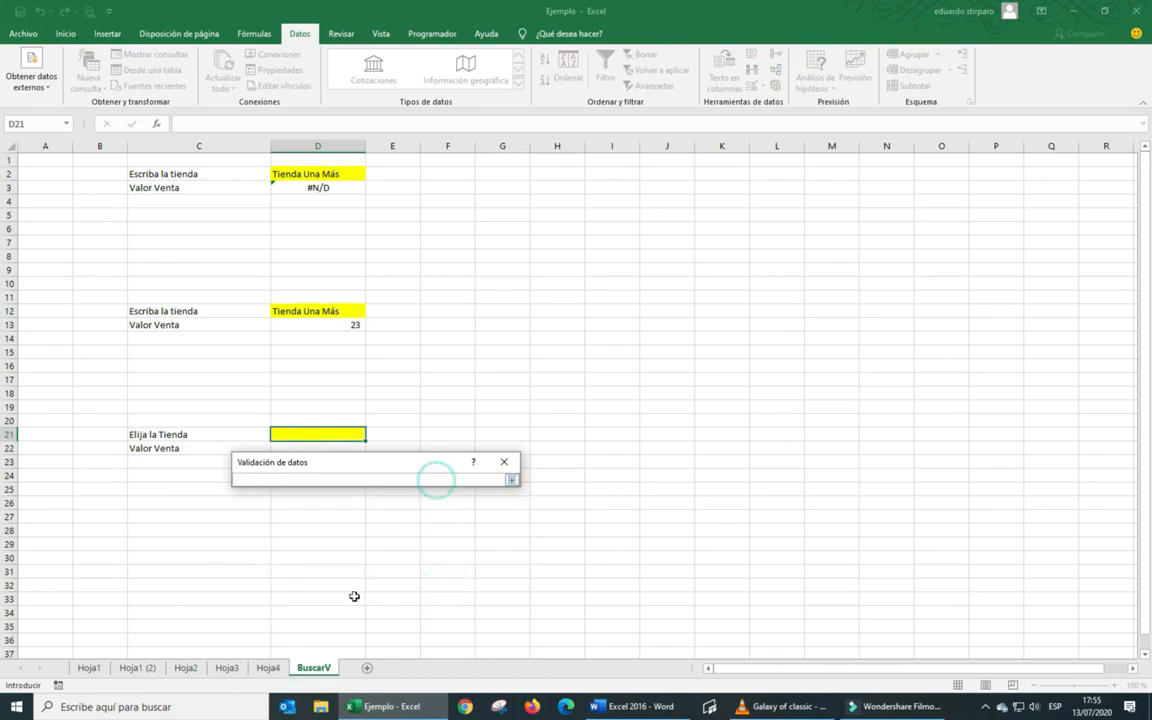
left_click(266, 668)
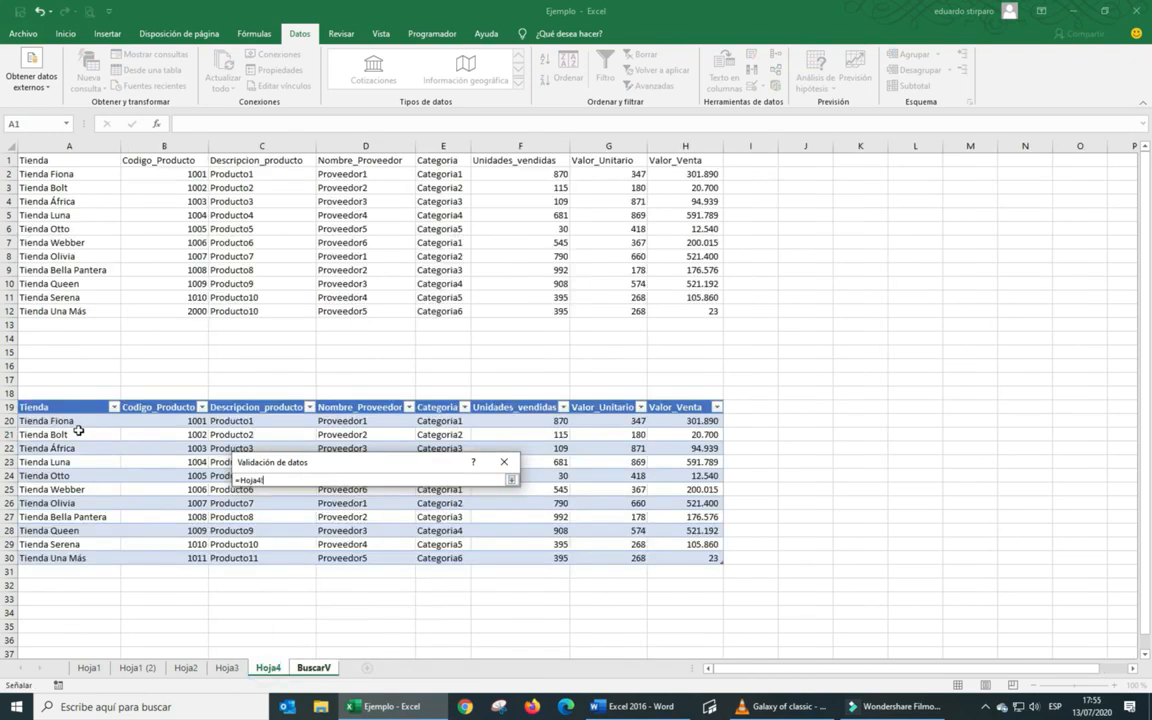
left_click_drag(62, 419, 84, 556)
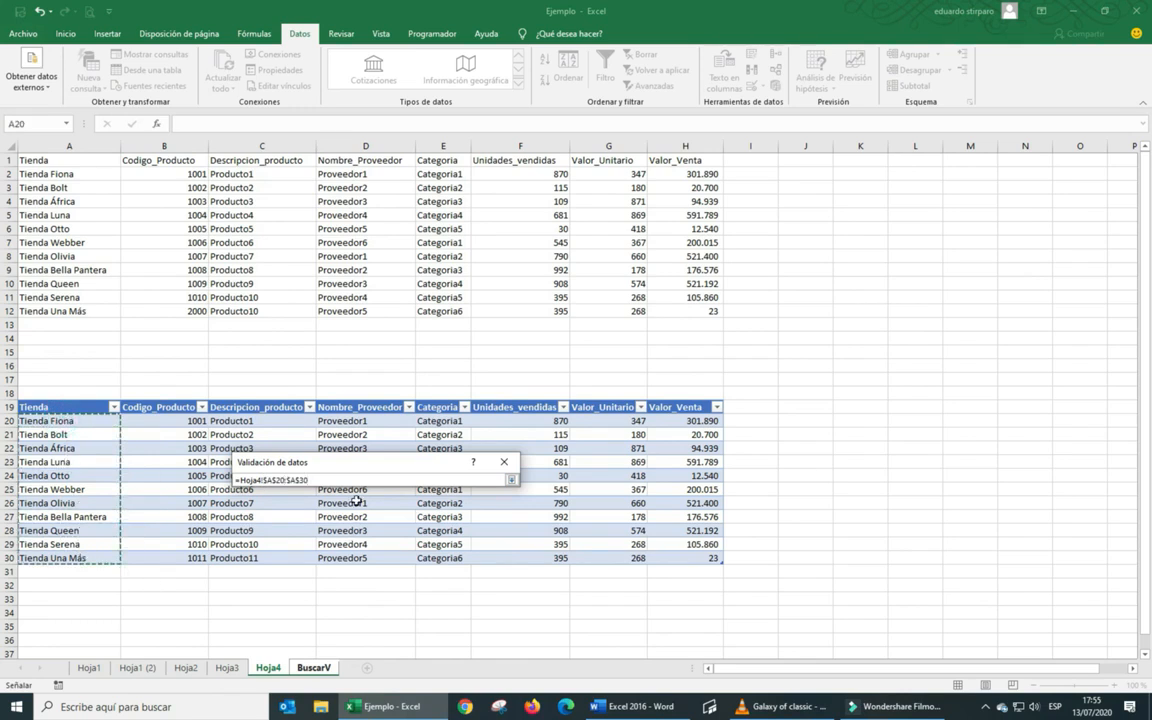
left_click(508, 480)
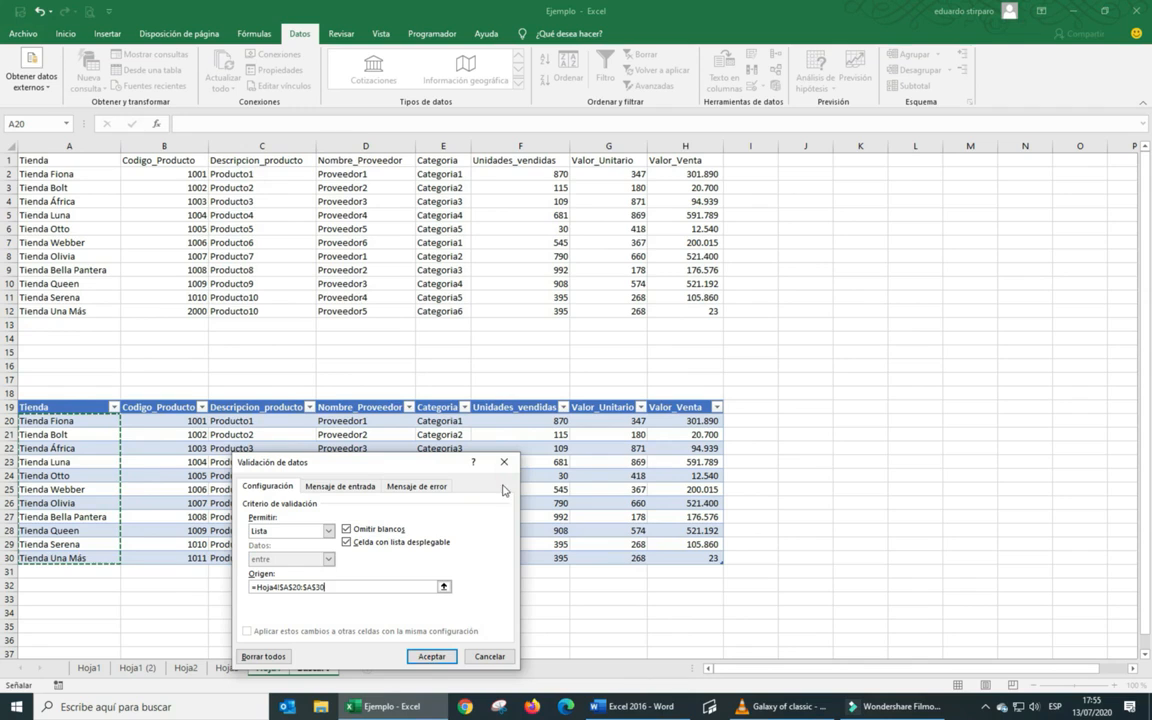
left_click(431, 656)
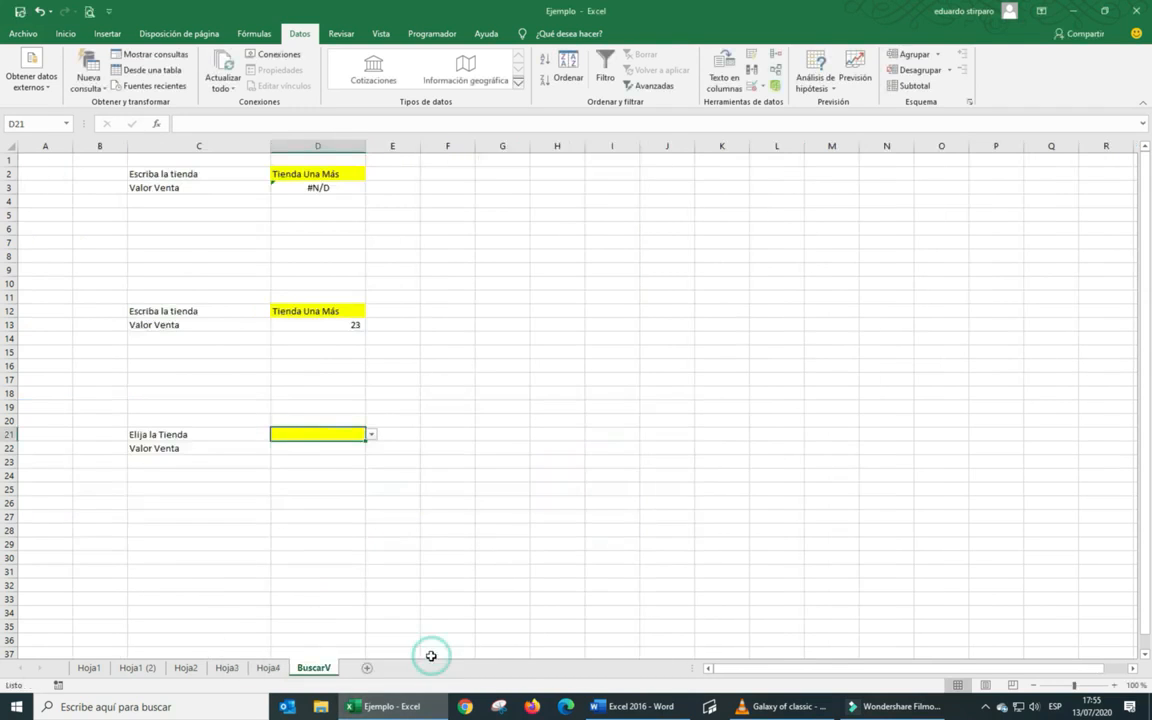
Choose Tienda Otto from the drop-down list in cell D21
left_click(371, 434)
left_click_drag(369, 470, 370, 510)
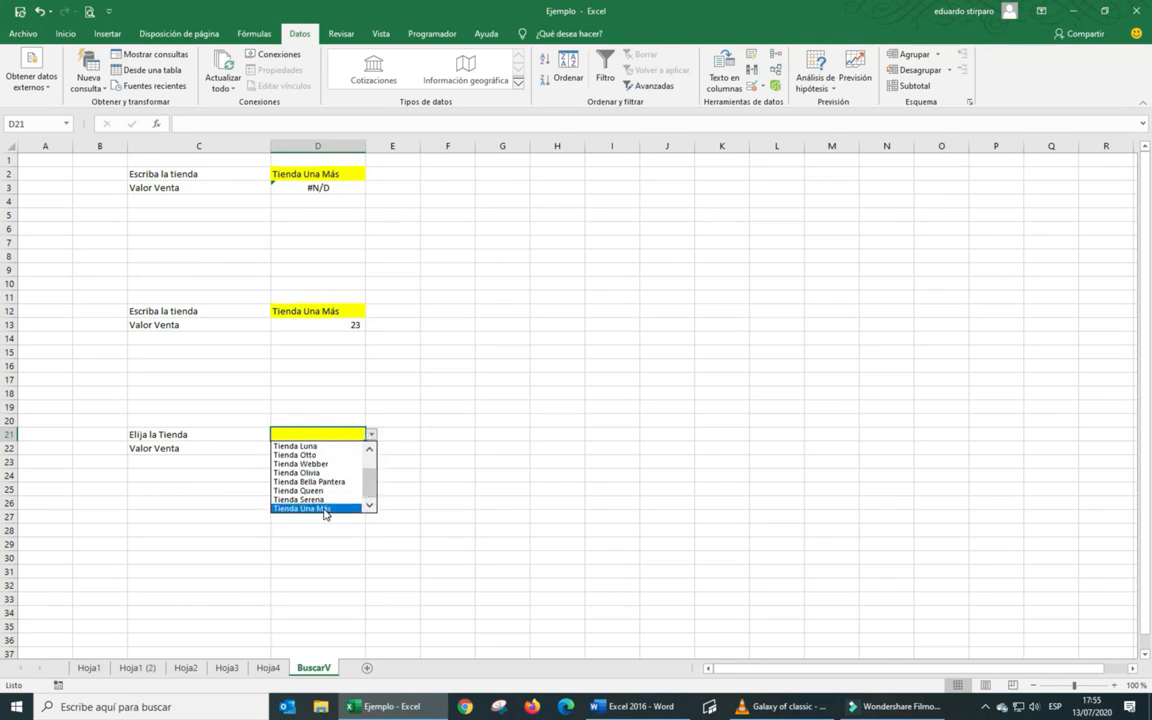
left_click(314, 455)
Start a BUSCARV formula in D22 that looks up D21 in Tabla1, the table data A20:H30 on Hoja4
left_click(310, 451)
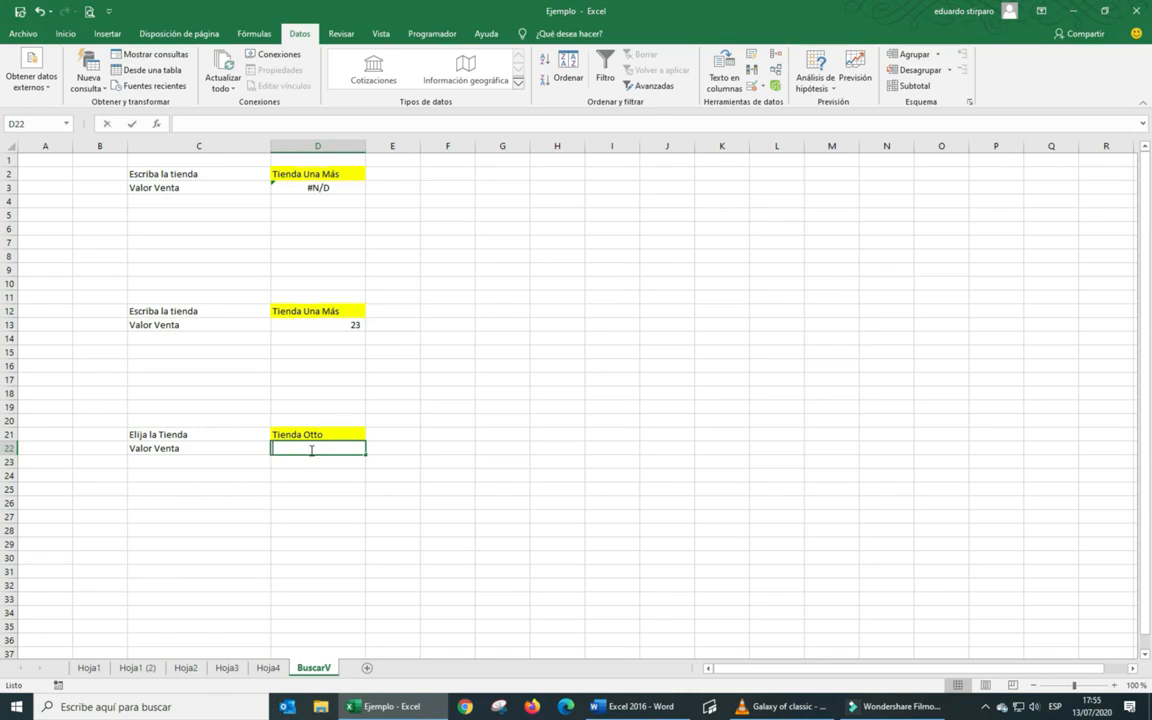
type("=busc")
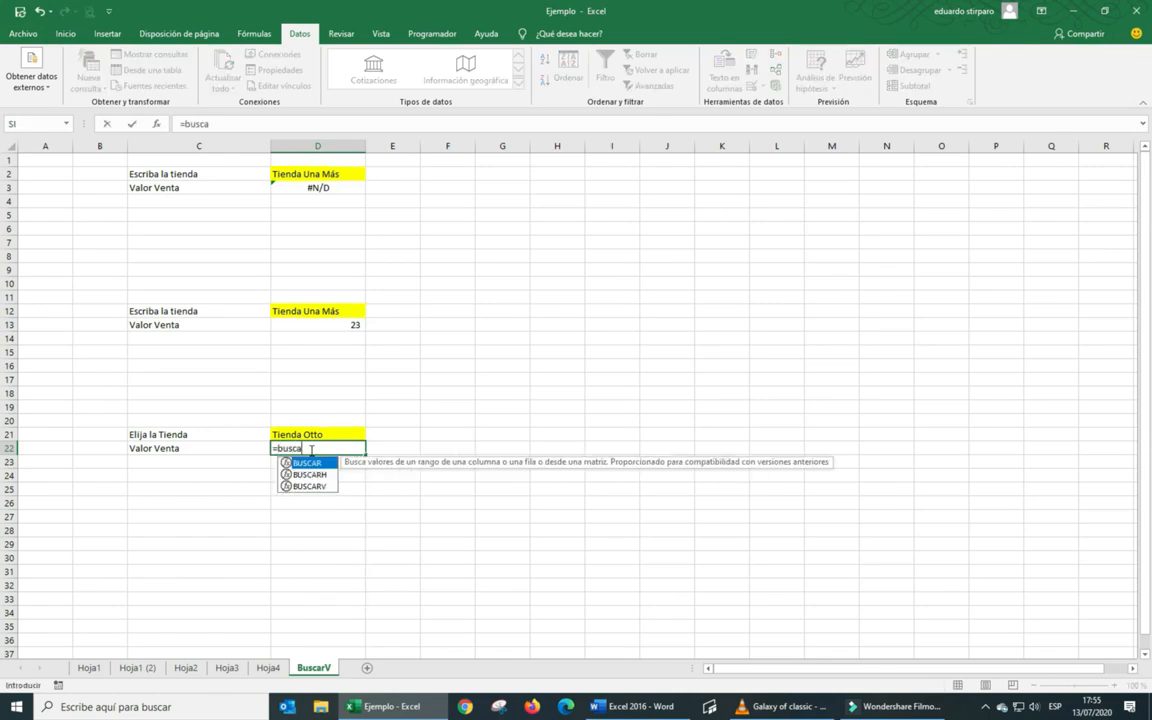
type("a")
double_click(307, 486)
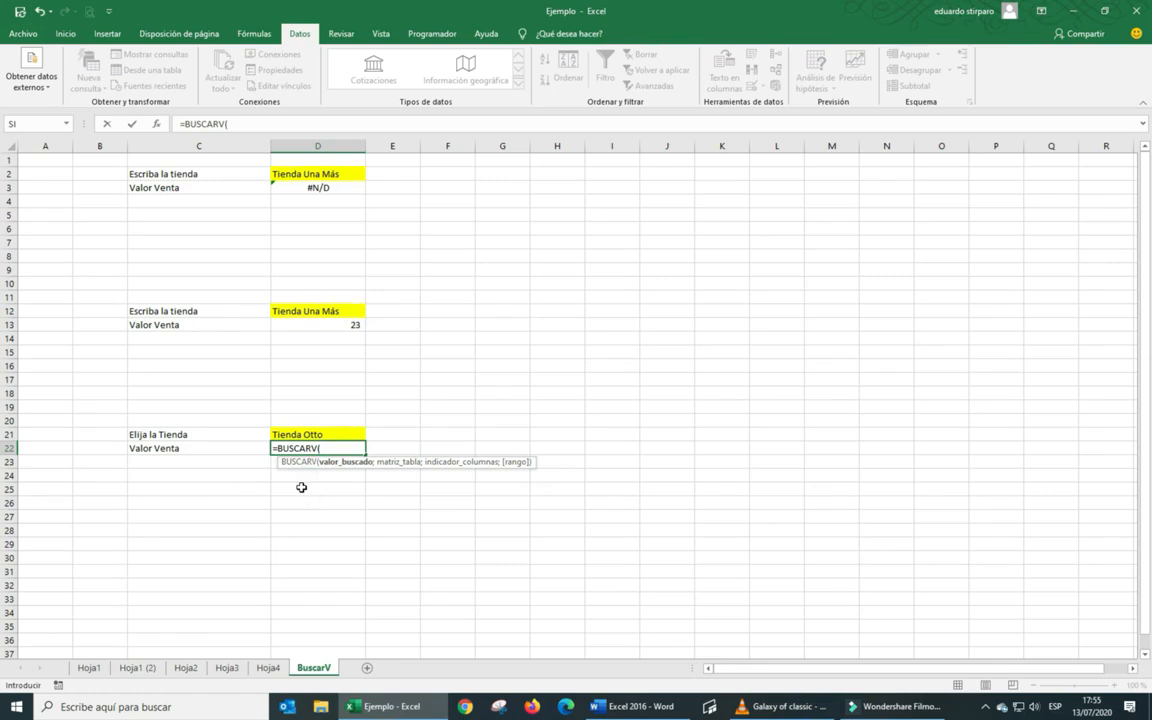
left_click(282, 435)
type(";")
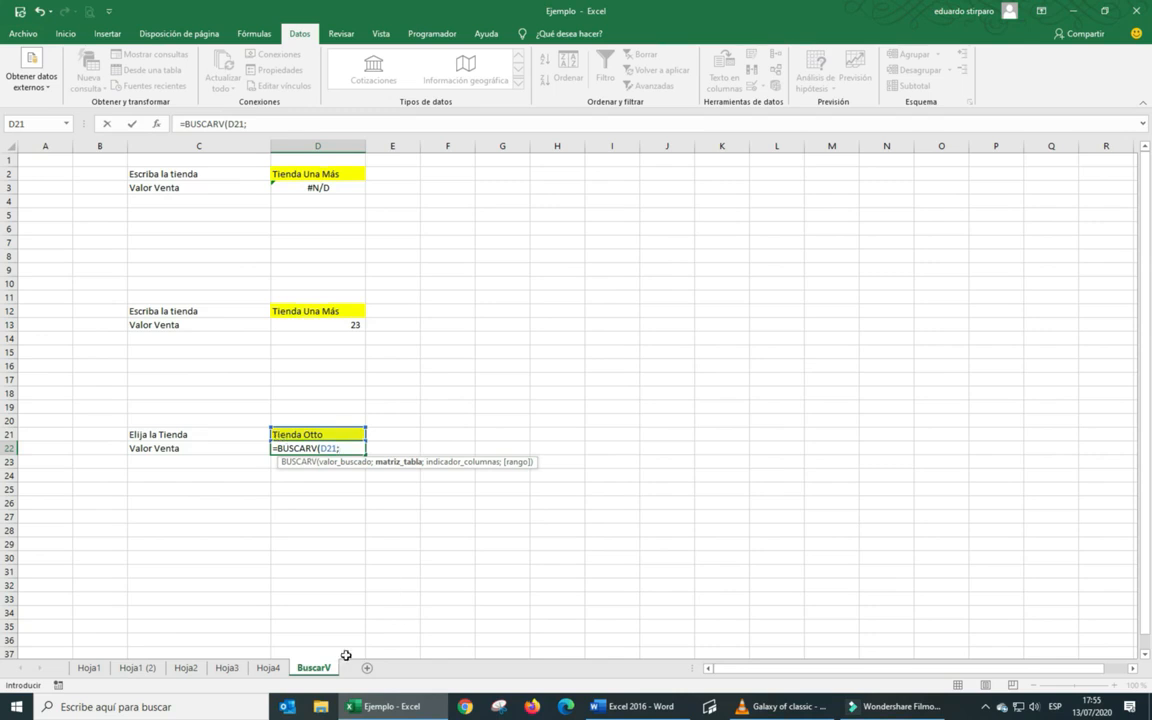
left_click(268, 667)
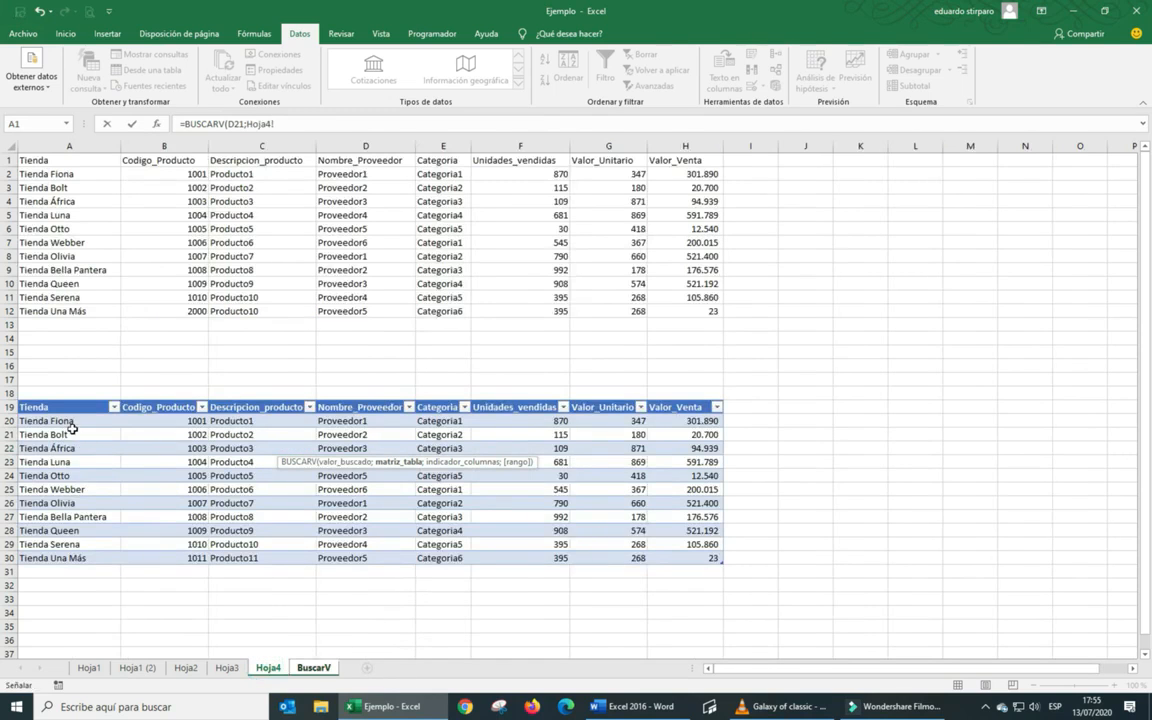
left_click_drag(63, 418, 686, 554)
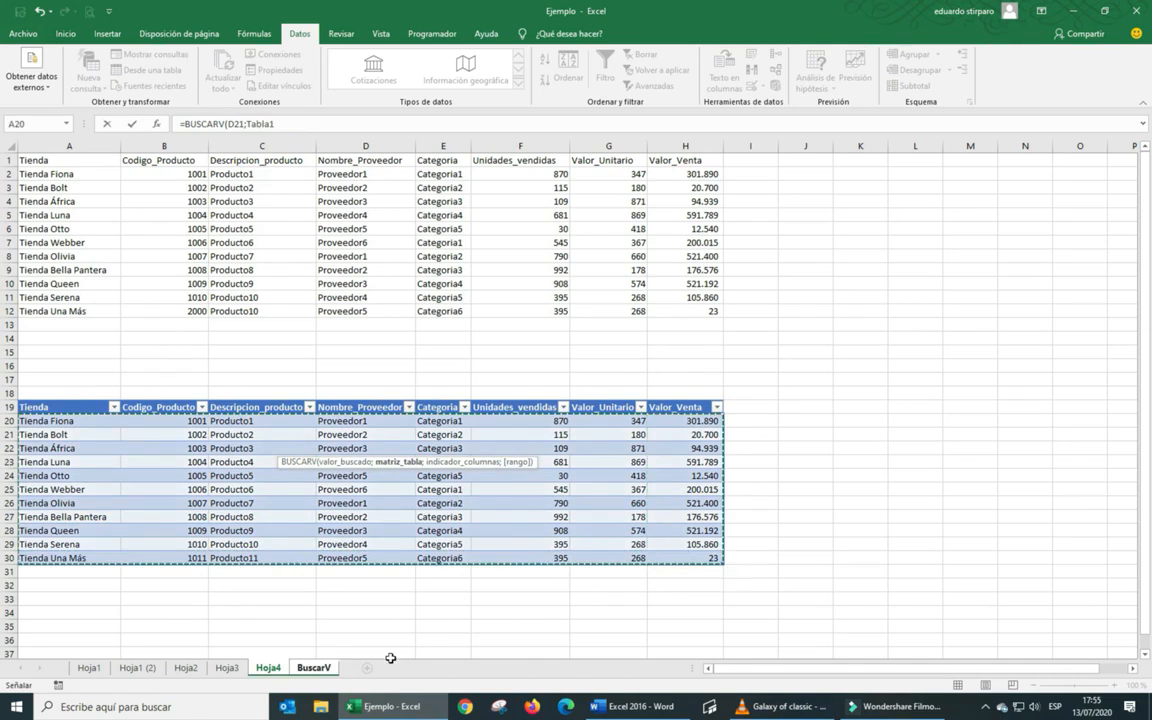
Complete the BUSCARV formula for D22 with column index 8 and FALSO for an exact match
left_click(291, 119)
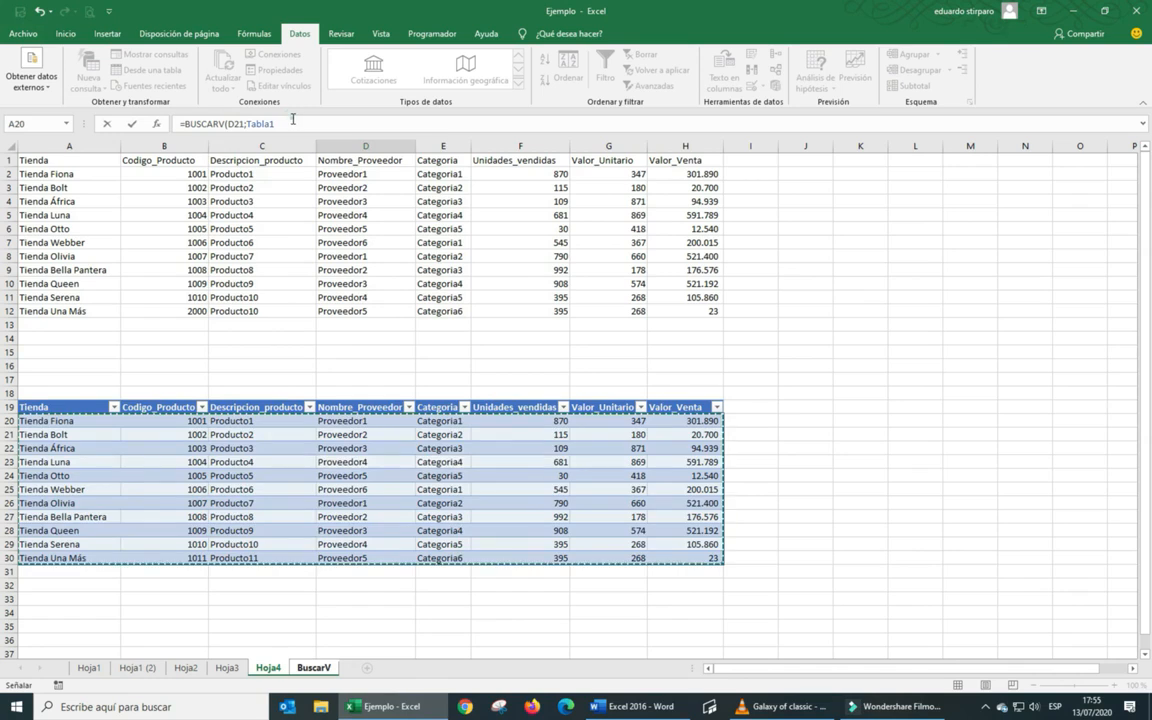
type(";")
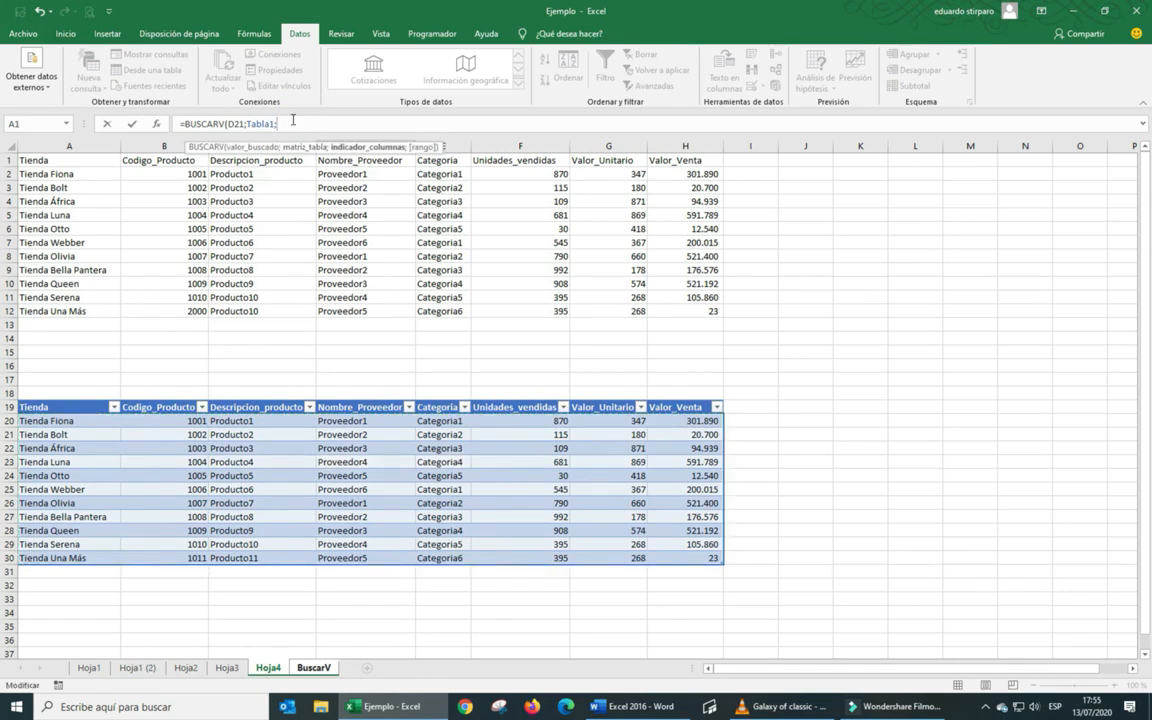
type("8;")
double_click(316, 172)
type(")")
key("Return")
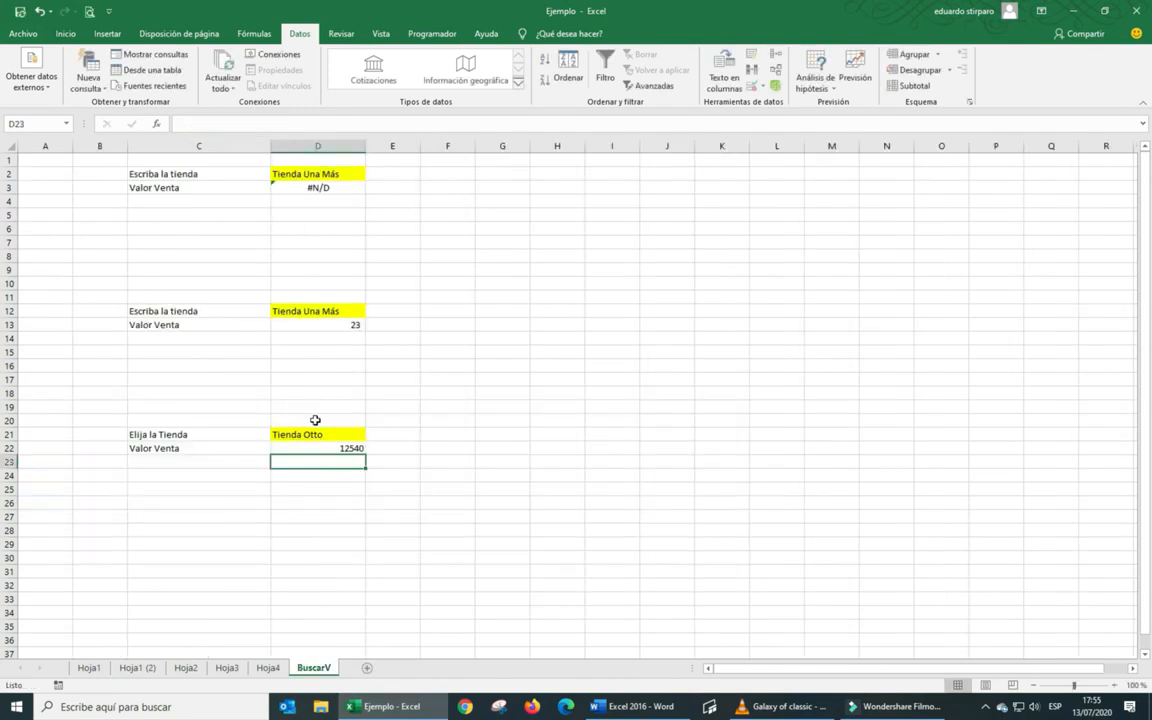
Try another store from the drop-down list in D21, and finish with Tienda Queen selected
left_click(315, 436)
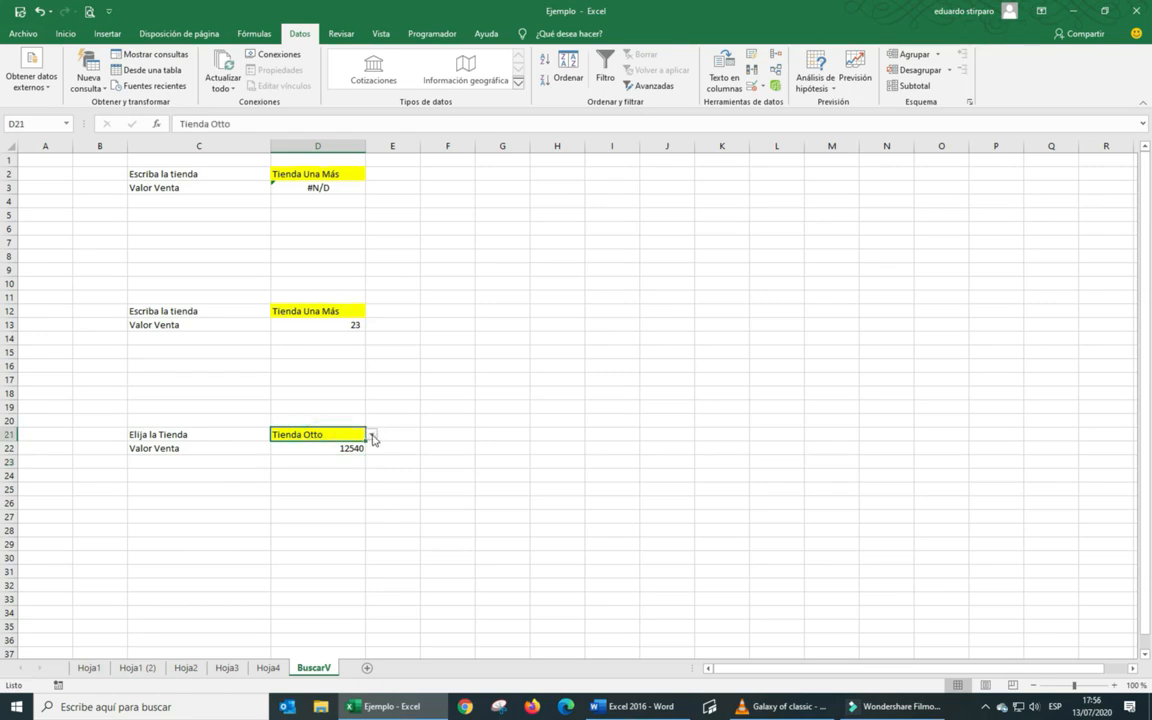
left_click(371, 435)
left_click(329, 466)
left_click(371, 435)
left_click(310, 491)
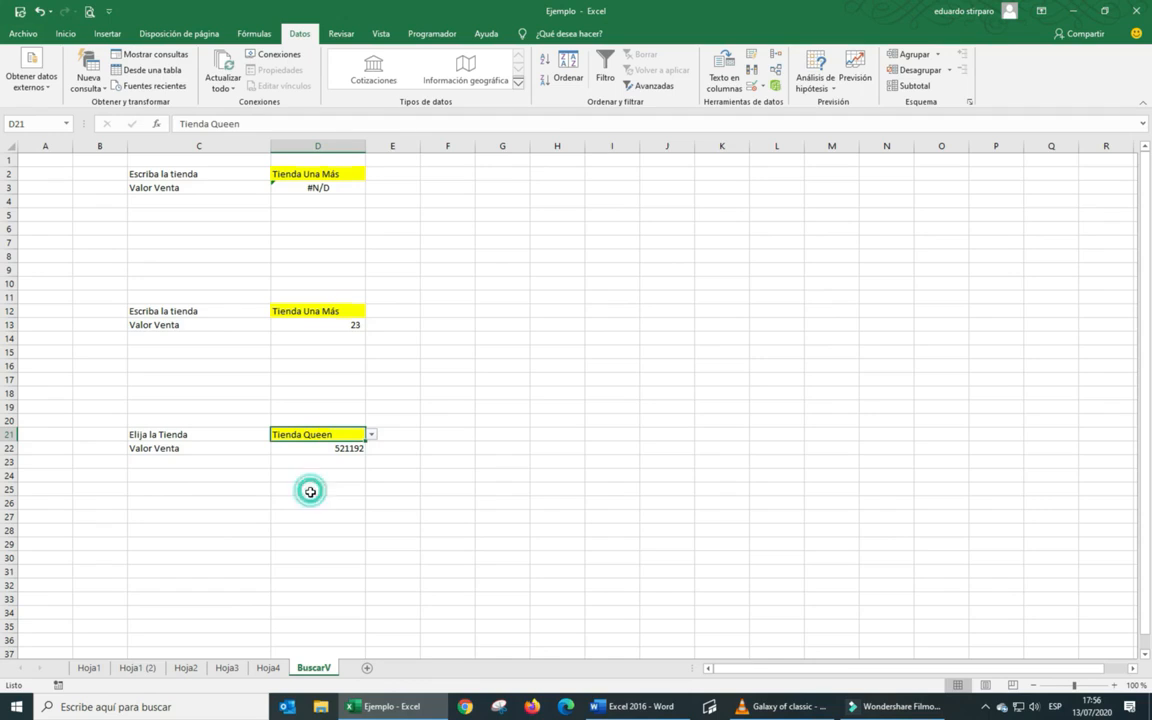